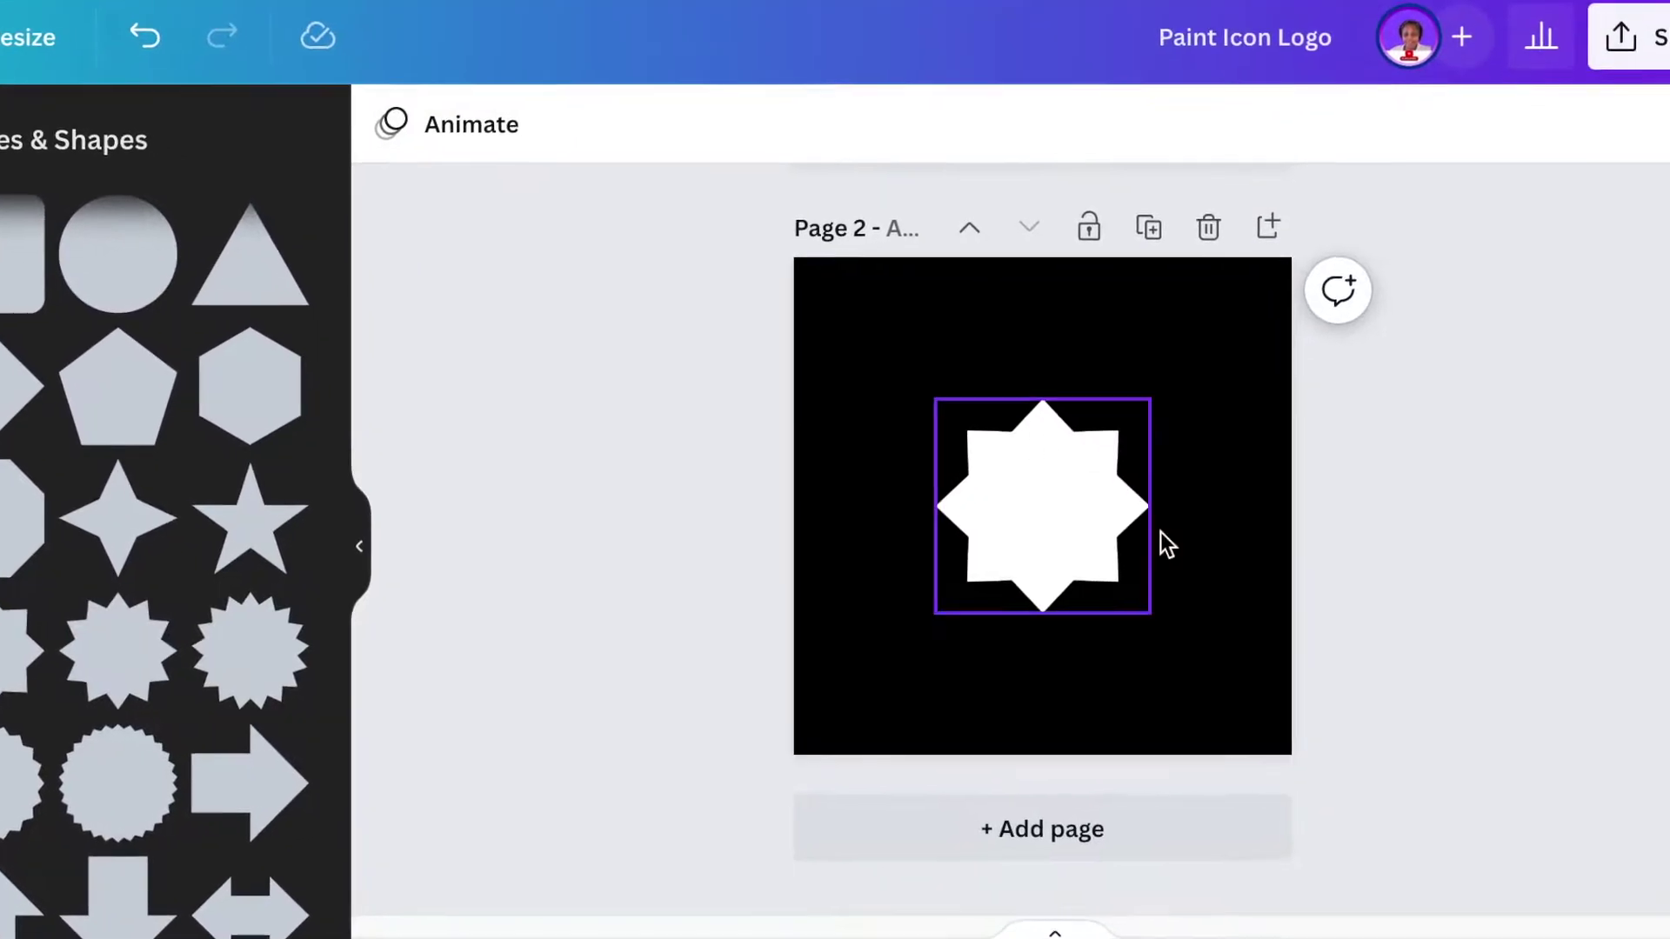
# Step: Increase the corner rounding of the white eight-pointed star on page 2
pyautogui.click(1104, 548)
pyautogui.click(592, 105)
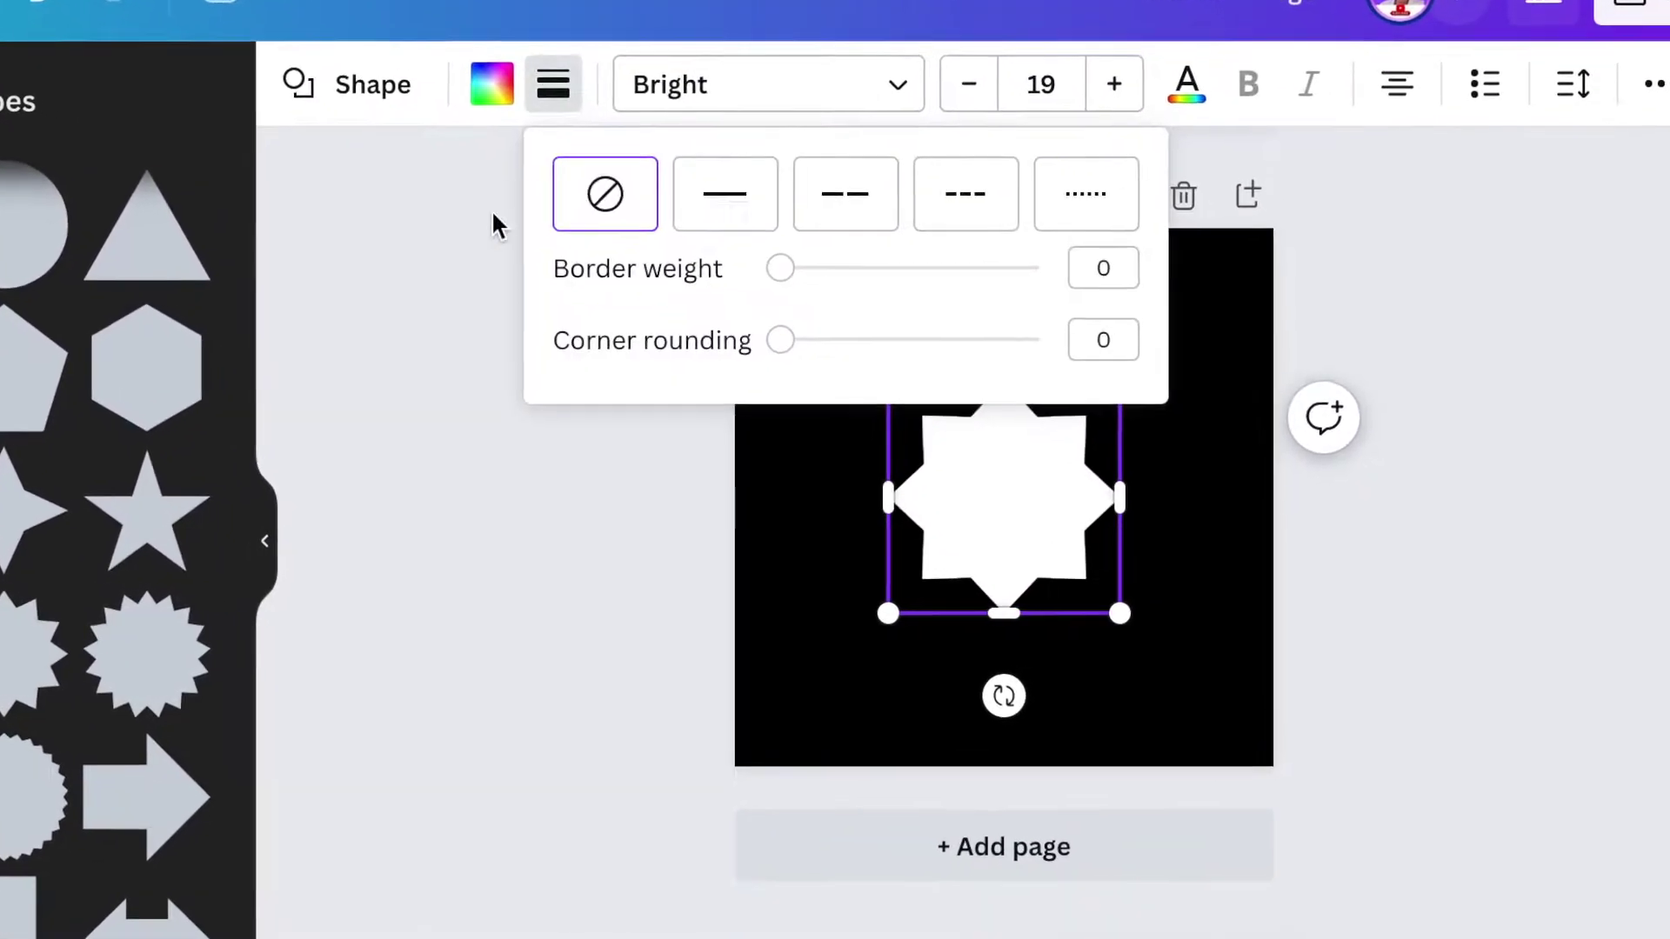
pyautogui.moveTo(750, 331); pyautogui.dragTo(889, 330)
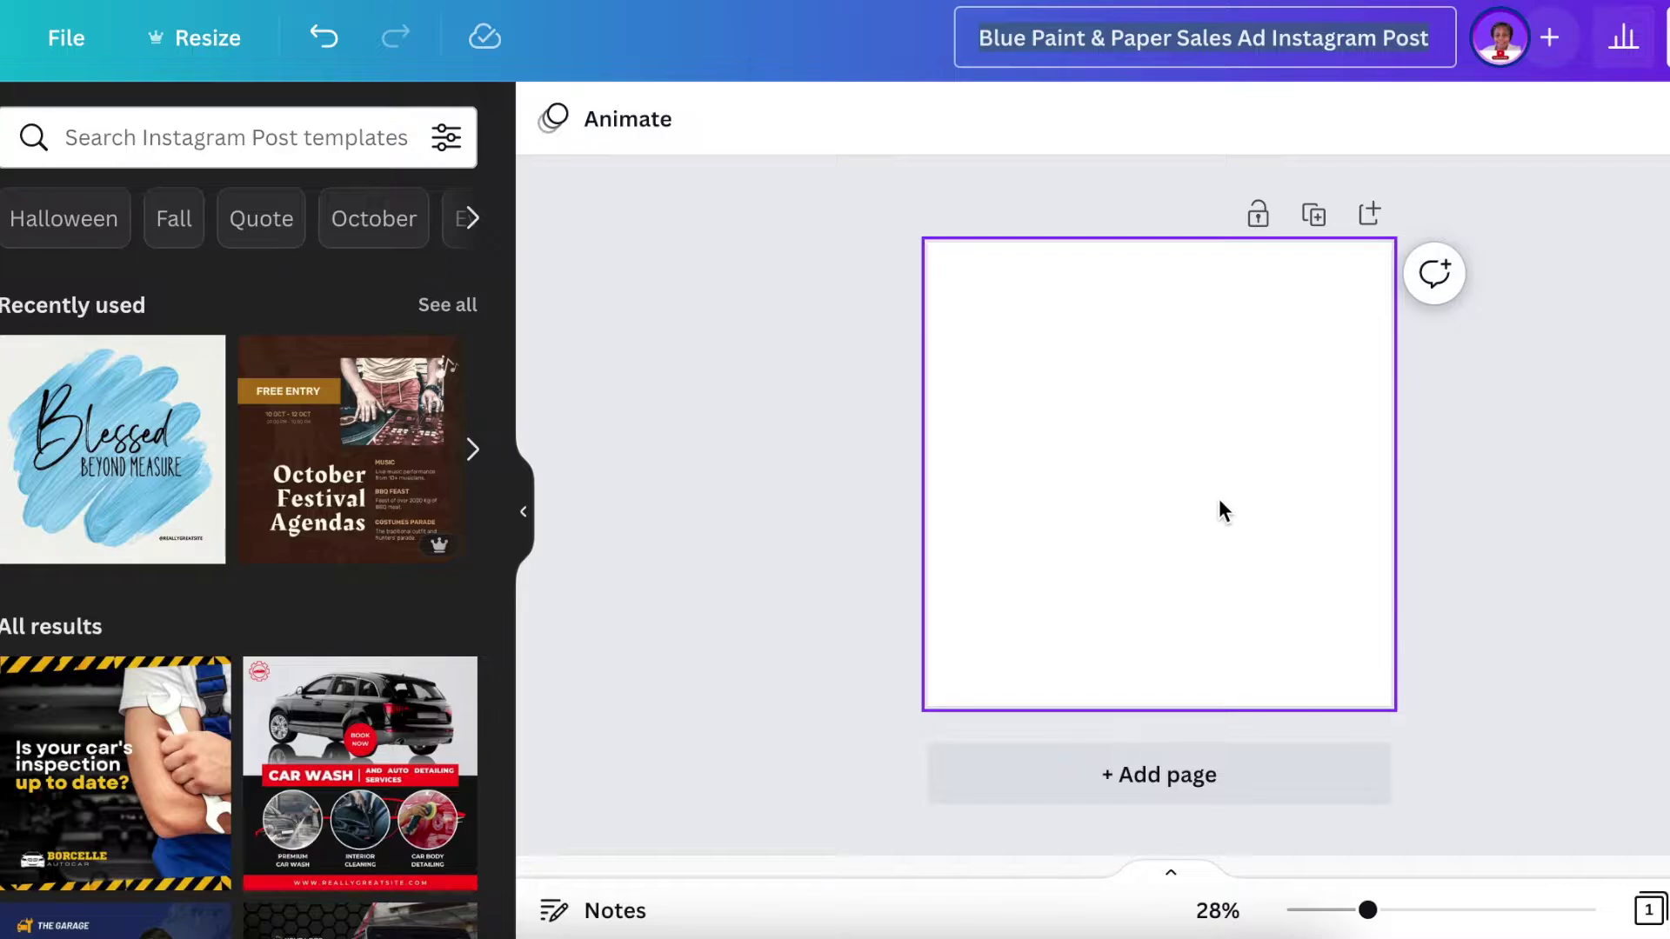
# Step: Rename the design as "Paint Icon Logo"
pyautogui.write('Pa')
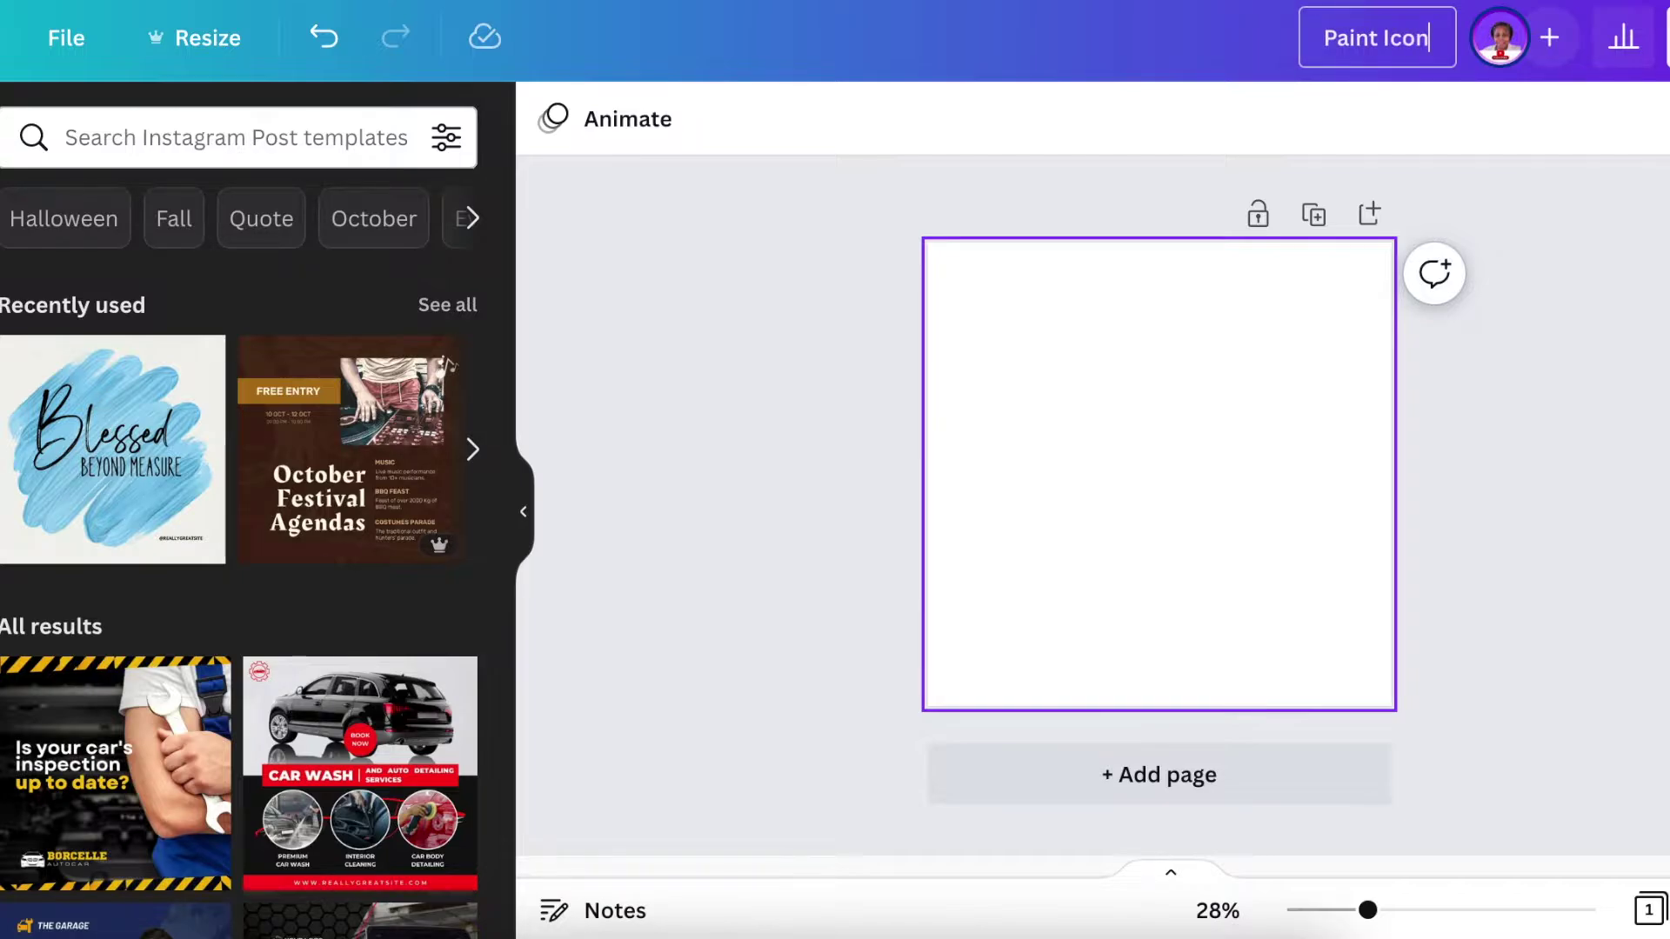
pyautogui.write('int Icon')
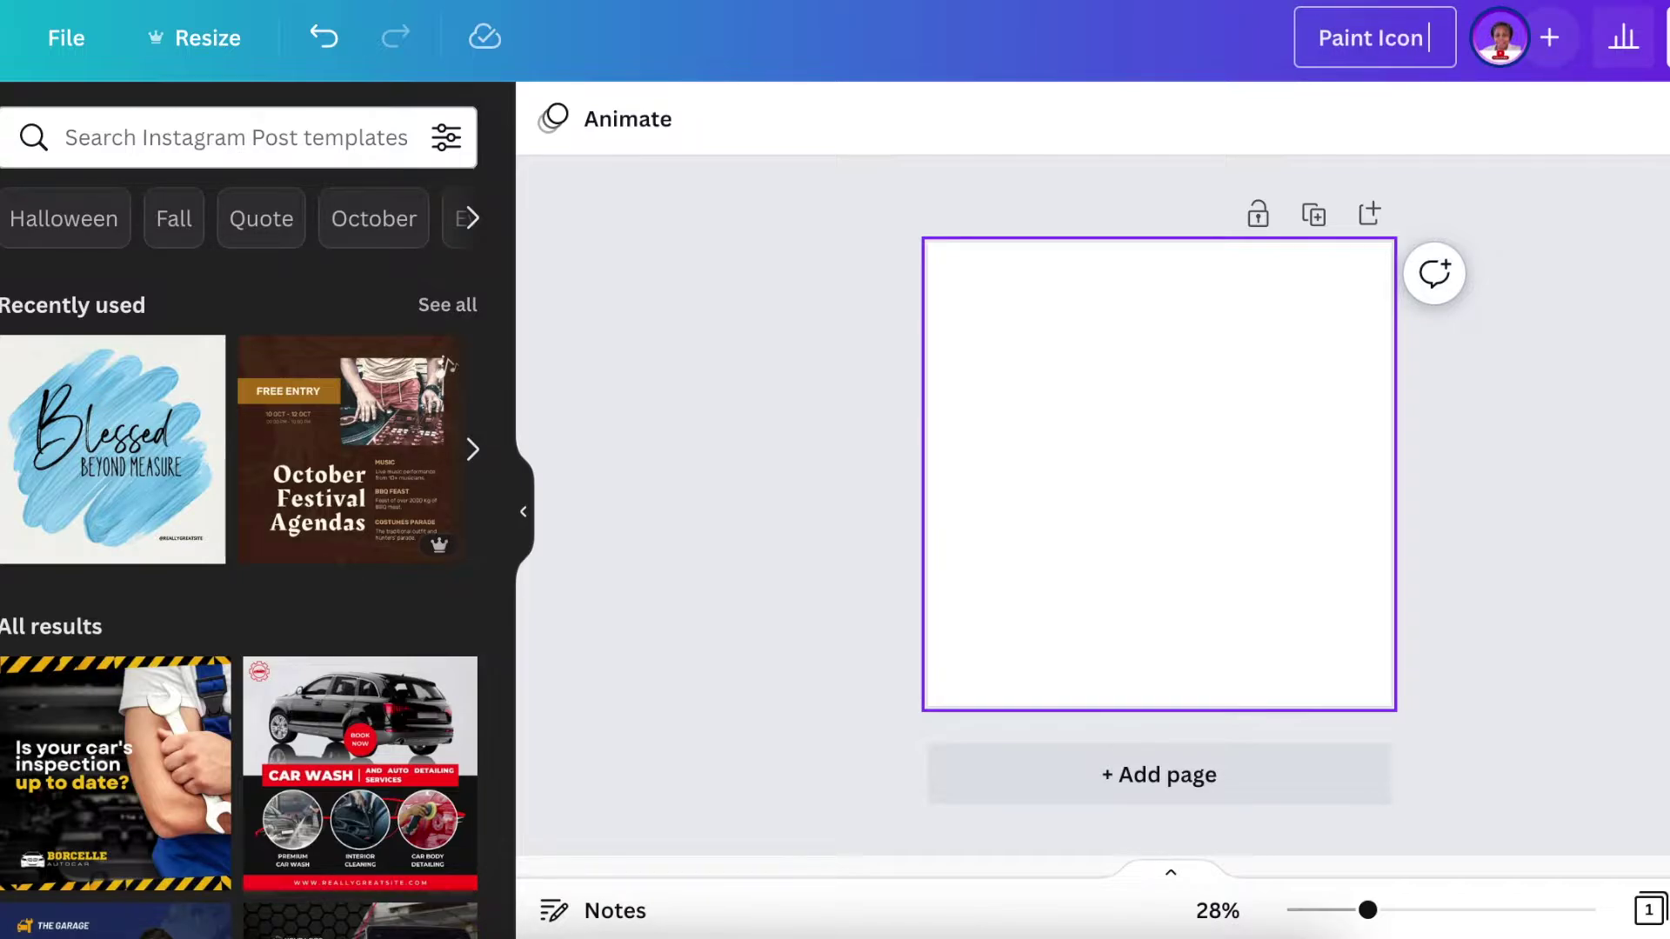
pyautogui.write(' Logo')
pyautogui.click(670, 836)
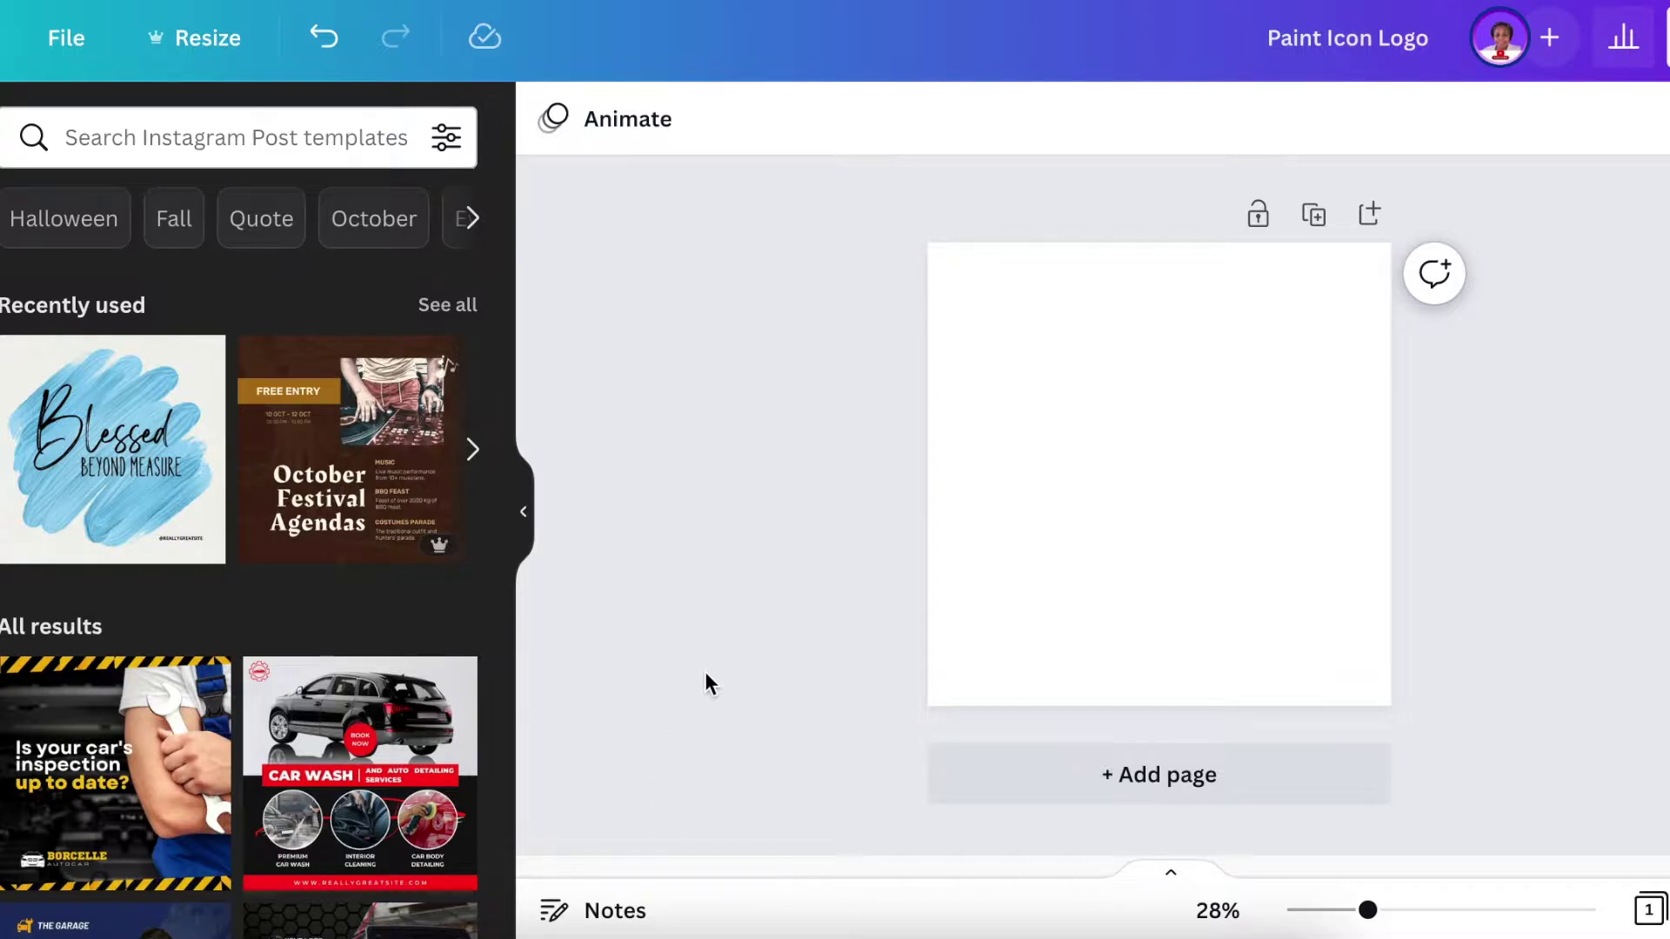
# Step: Add a straight line to the blank page and rotate it to stand vertically
pyautogui.moveTo(1367, 913); pyautogui.dragTo(1397, 917)
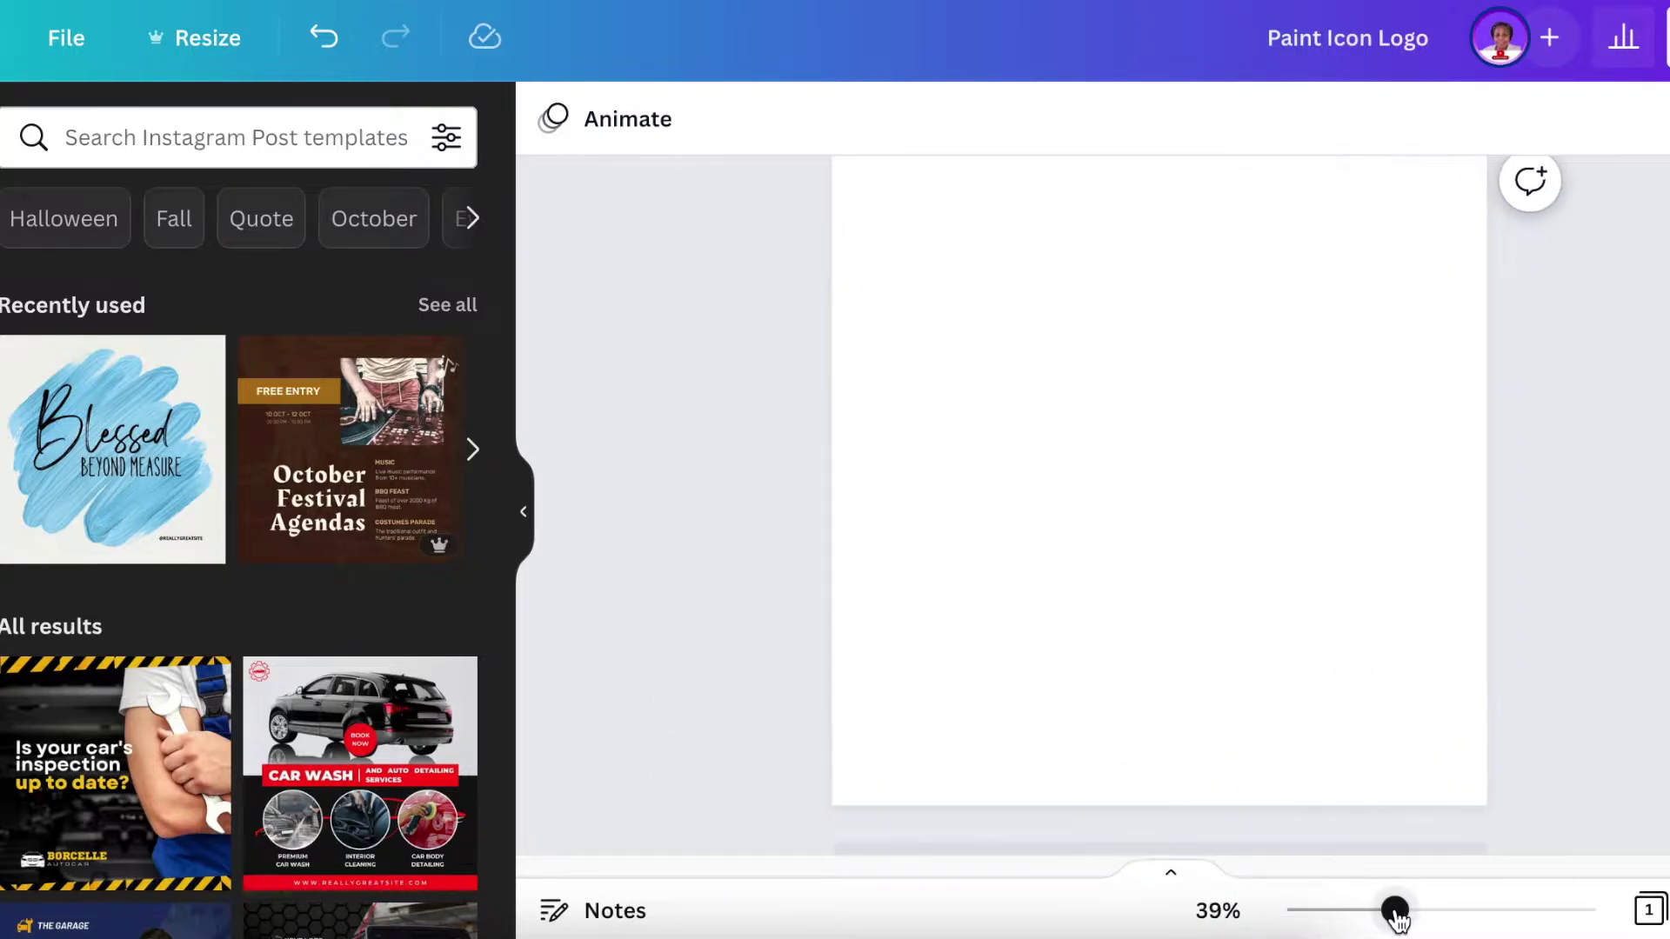
pyautogui.press('l')
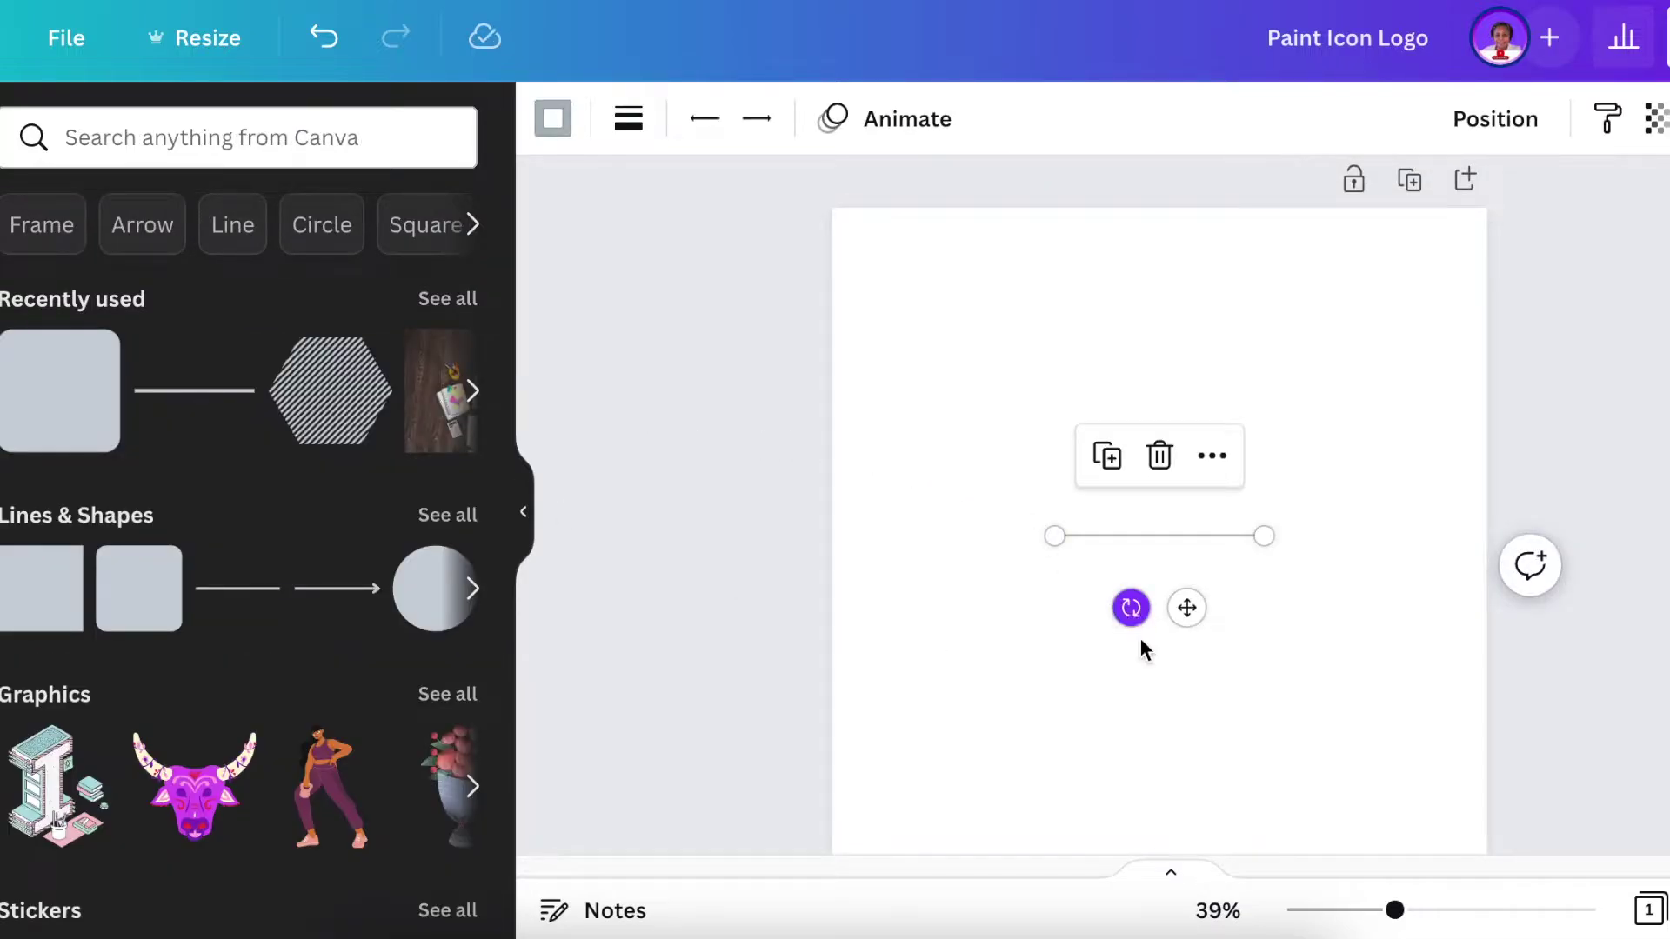
pyautogui.moveTo(1391, 910); pyautogui.dragTo(1403, 909)
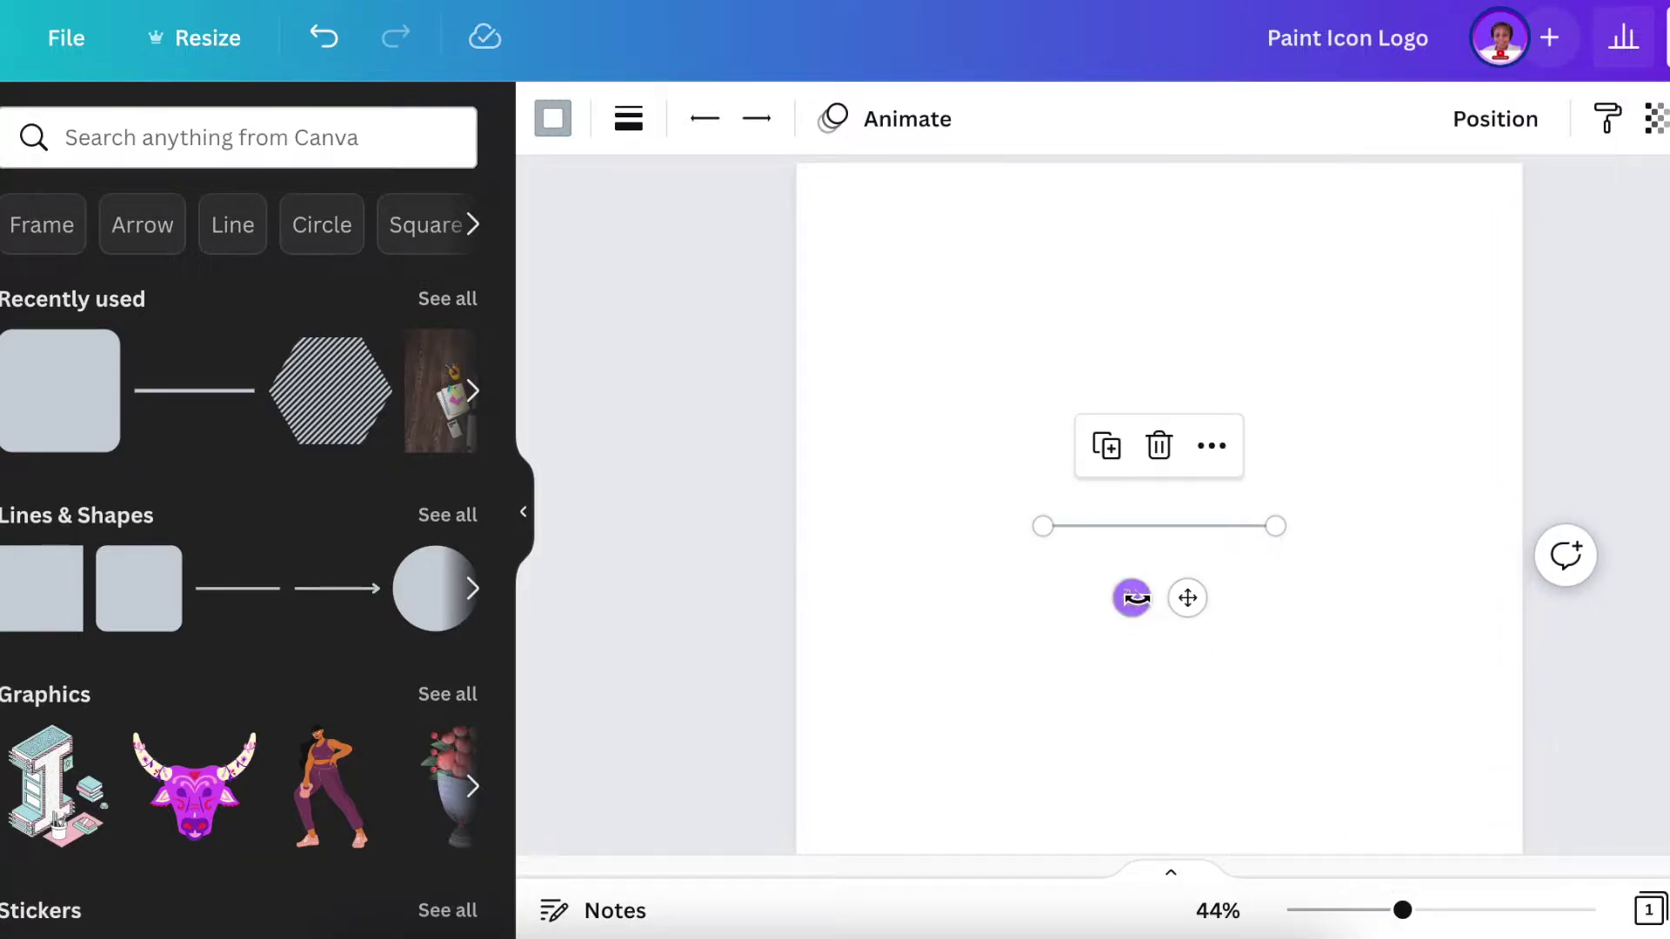
pyautogui.moveTo(1131, 598); pyautogui.dragTo(1302, 561)
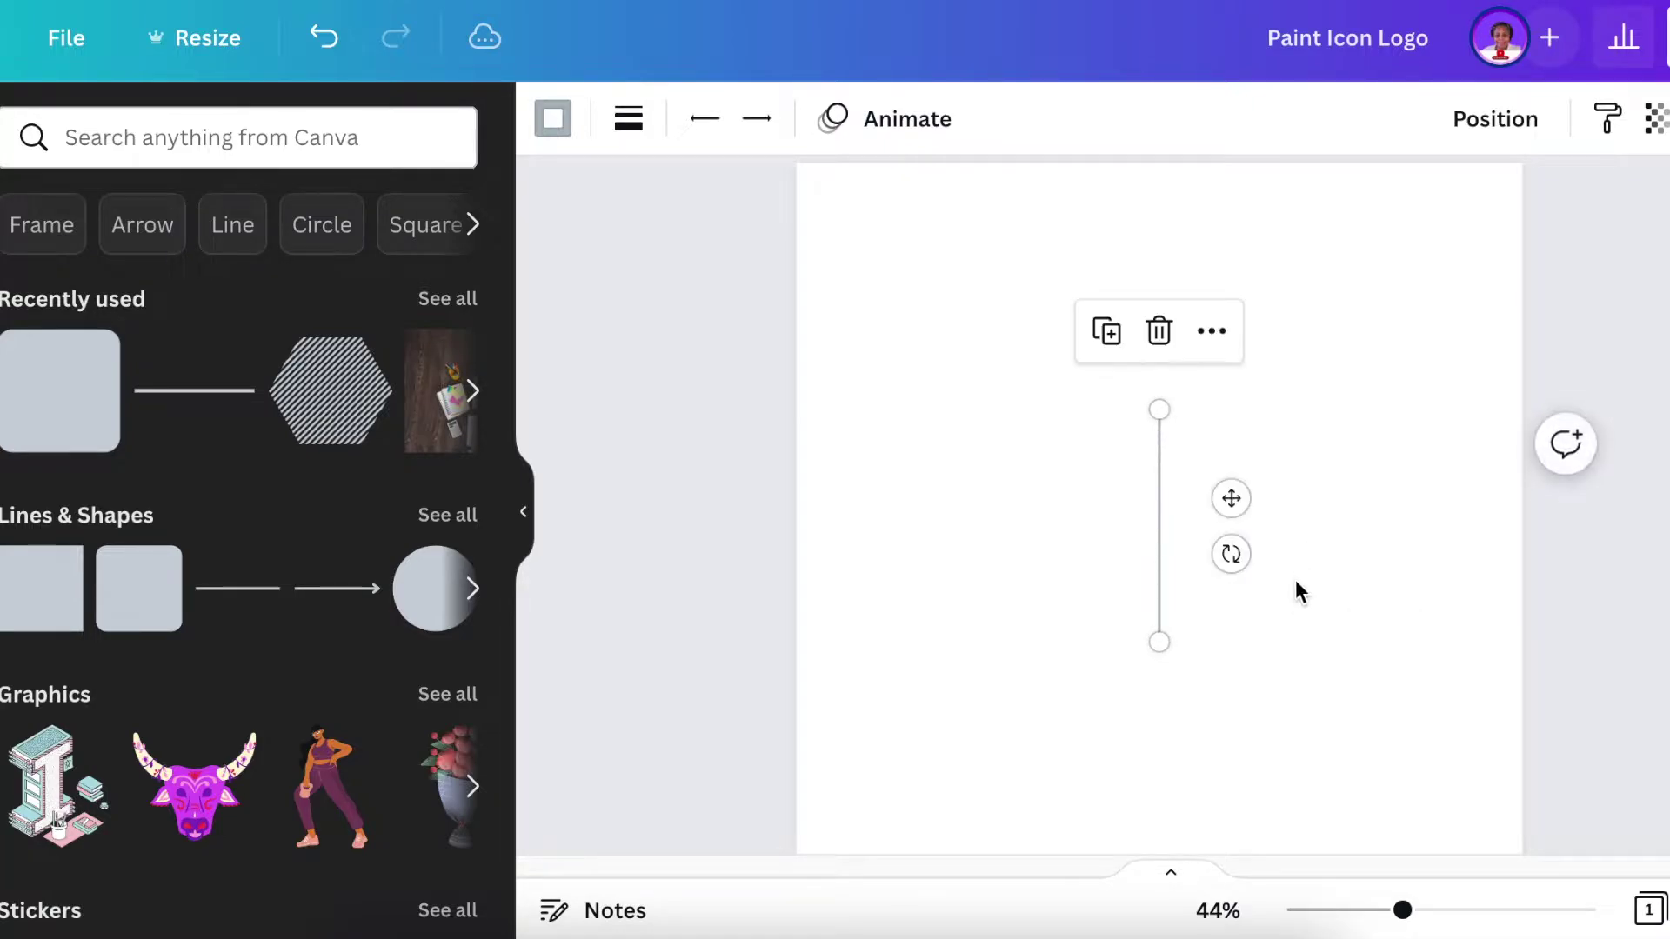
# Step: Change the vertical line's colour to black from the default colours
pyautogui.click(1288, 654)
pyautogui.click(1159, 567)
pyautogui.click(554, 118)
pyautogui.scroll(-7, 49, 608)
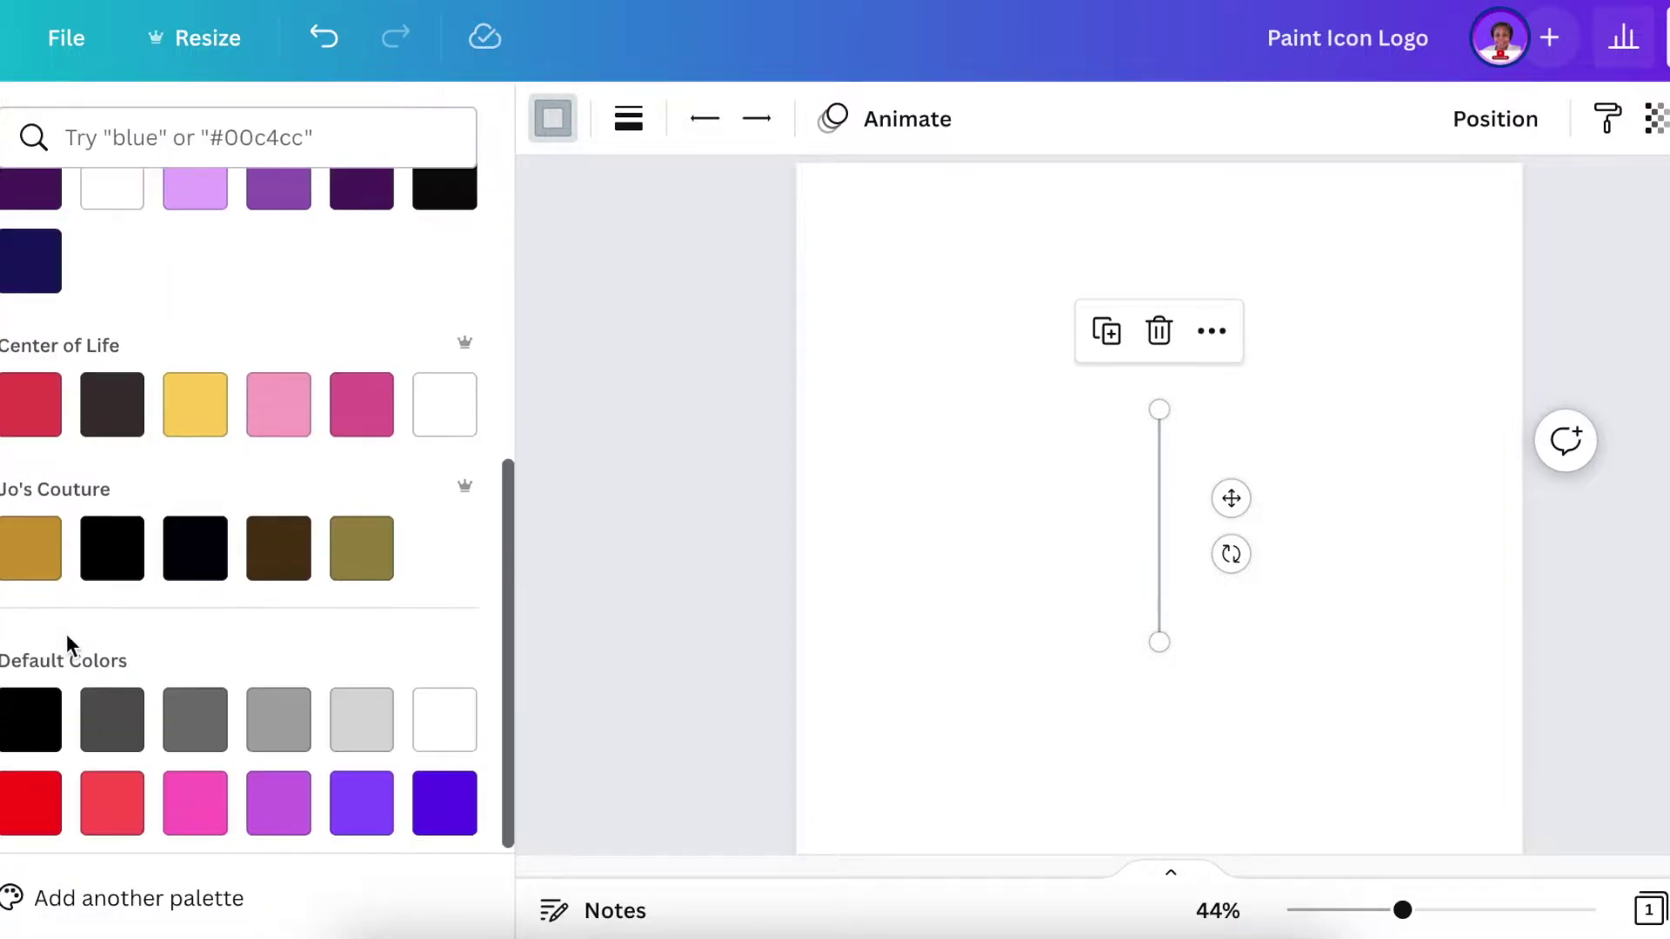
pyautogui.click(49, 709)
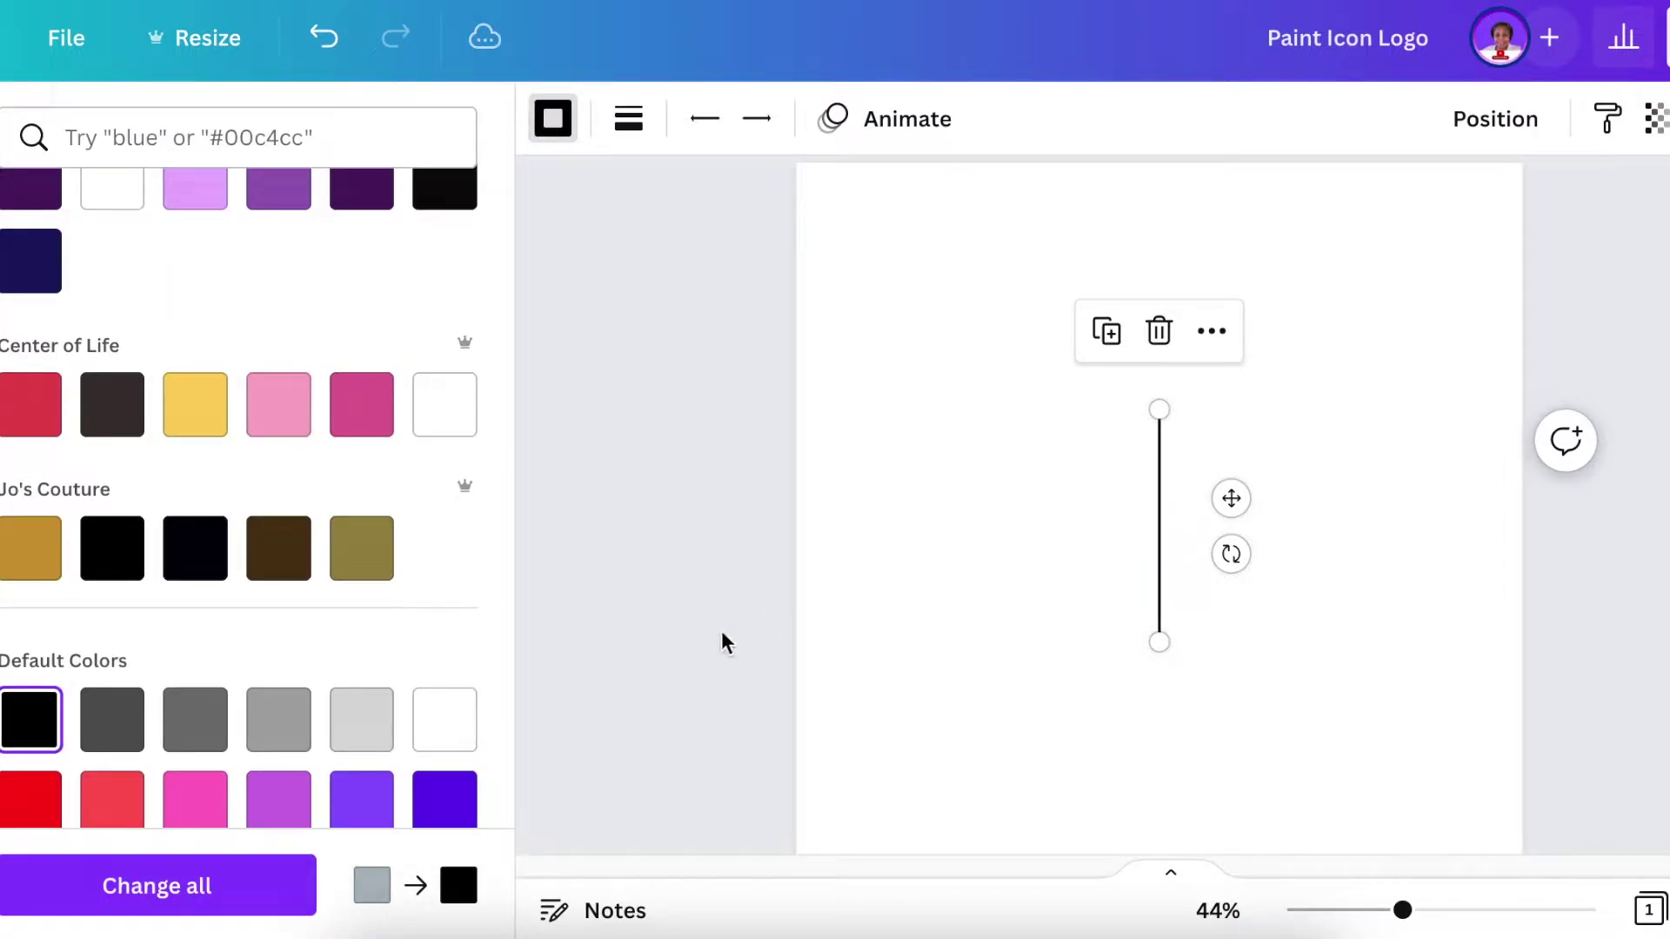
pyautogui.click(791, 590)
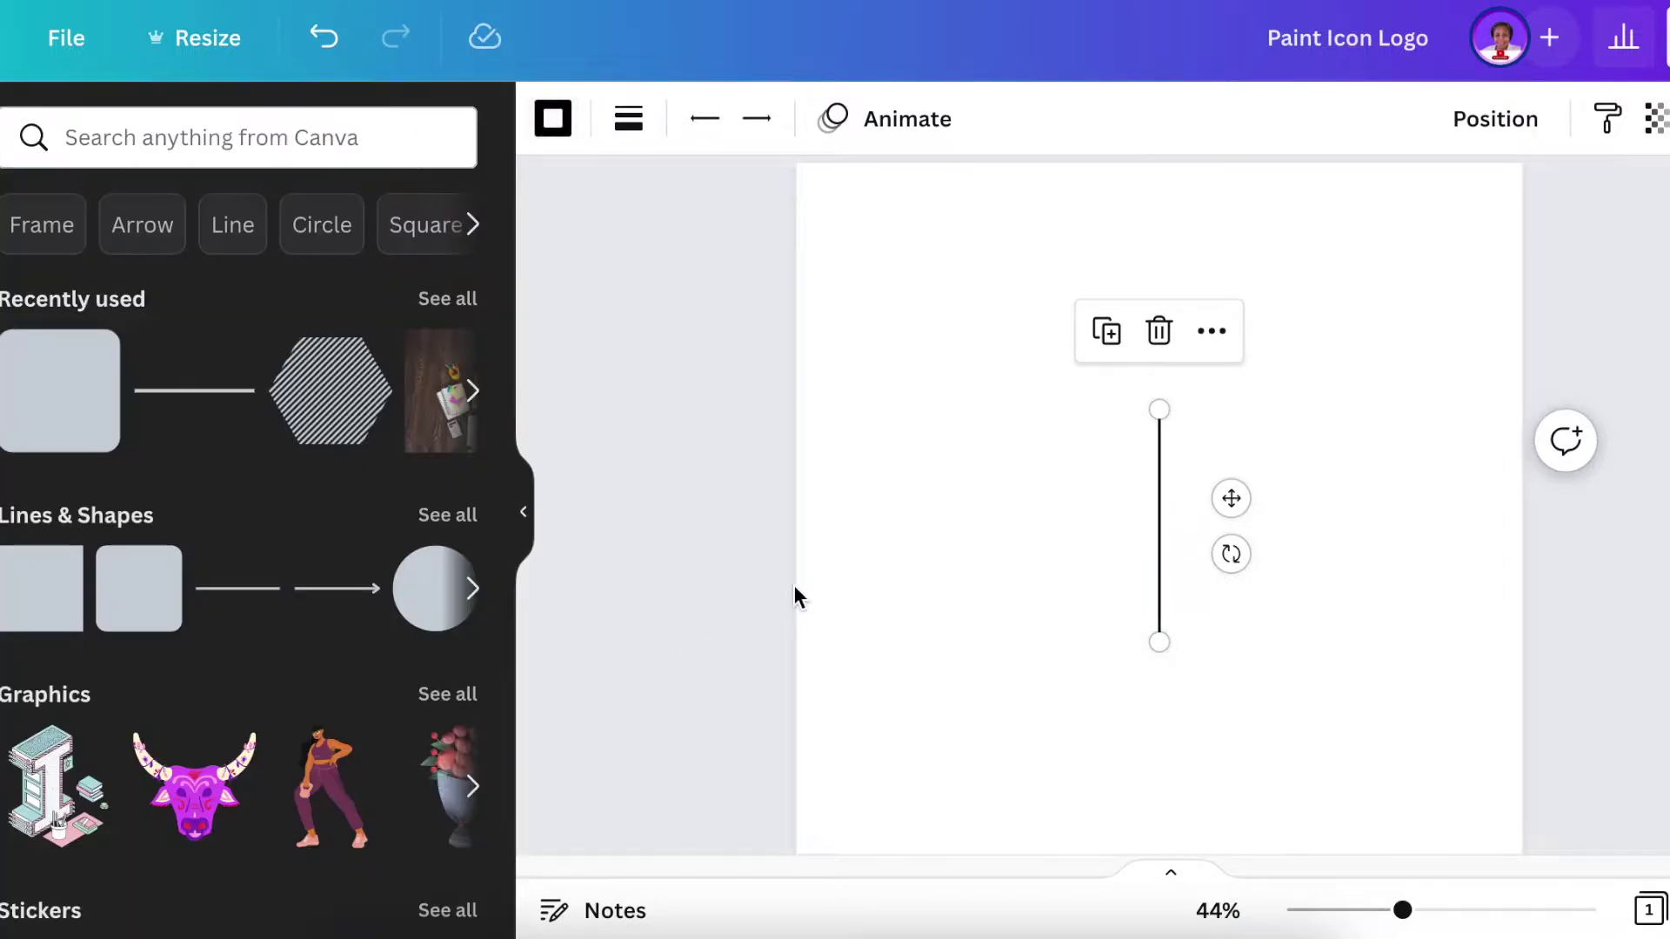
# Step: Move the black line towards the page's upper left, duplicate it, and place the copy close beside the original at the same height
pyautogui.click(1161, 522)
pyautogui.moveTo(1230, 495); pyautogui.dragTo(1075, 426)
pyautogui.click(947, 264)
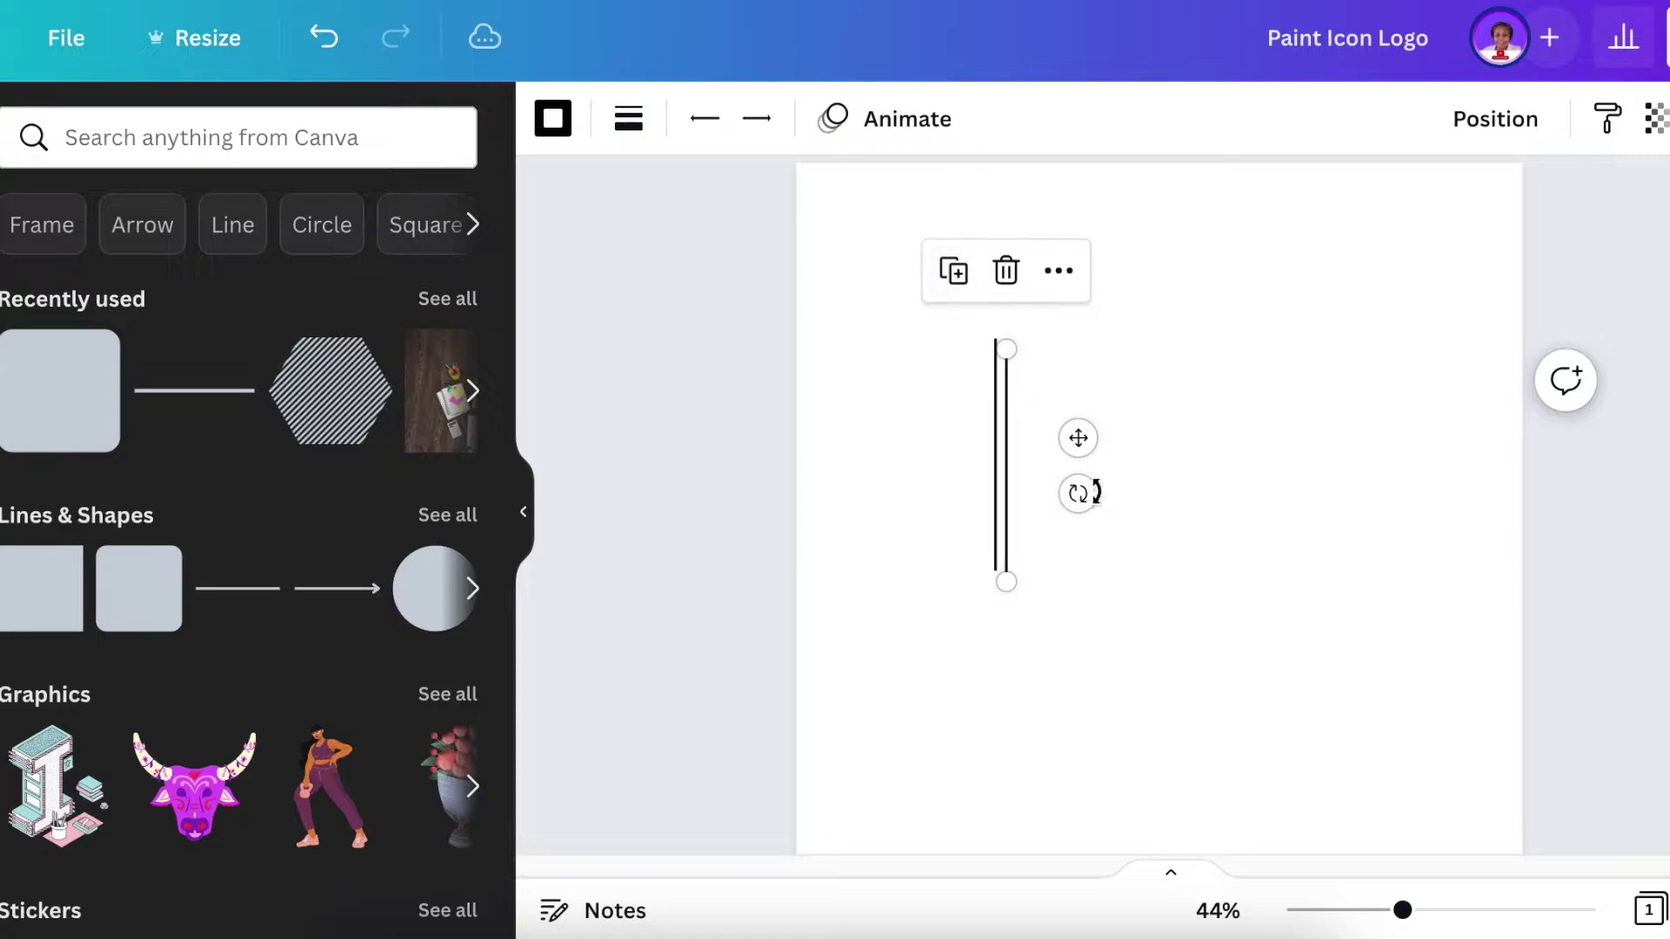
pyautogui.moveTo(1079, 433); pyautogui.dragTo(1080, 429)
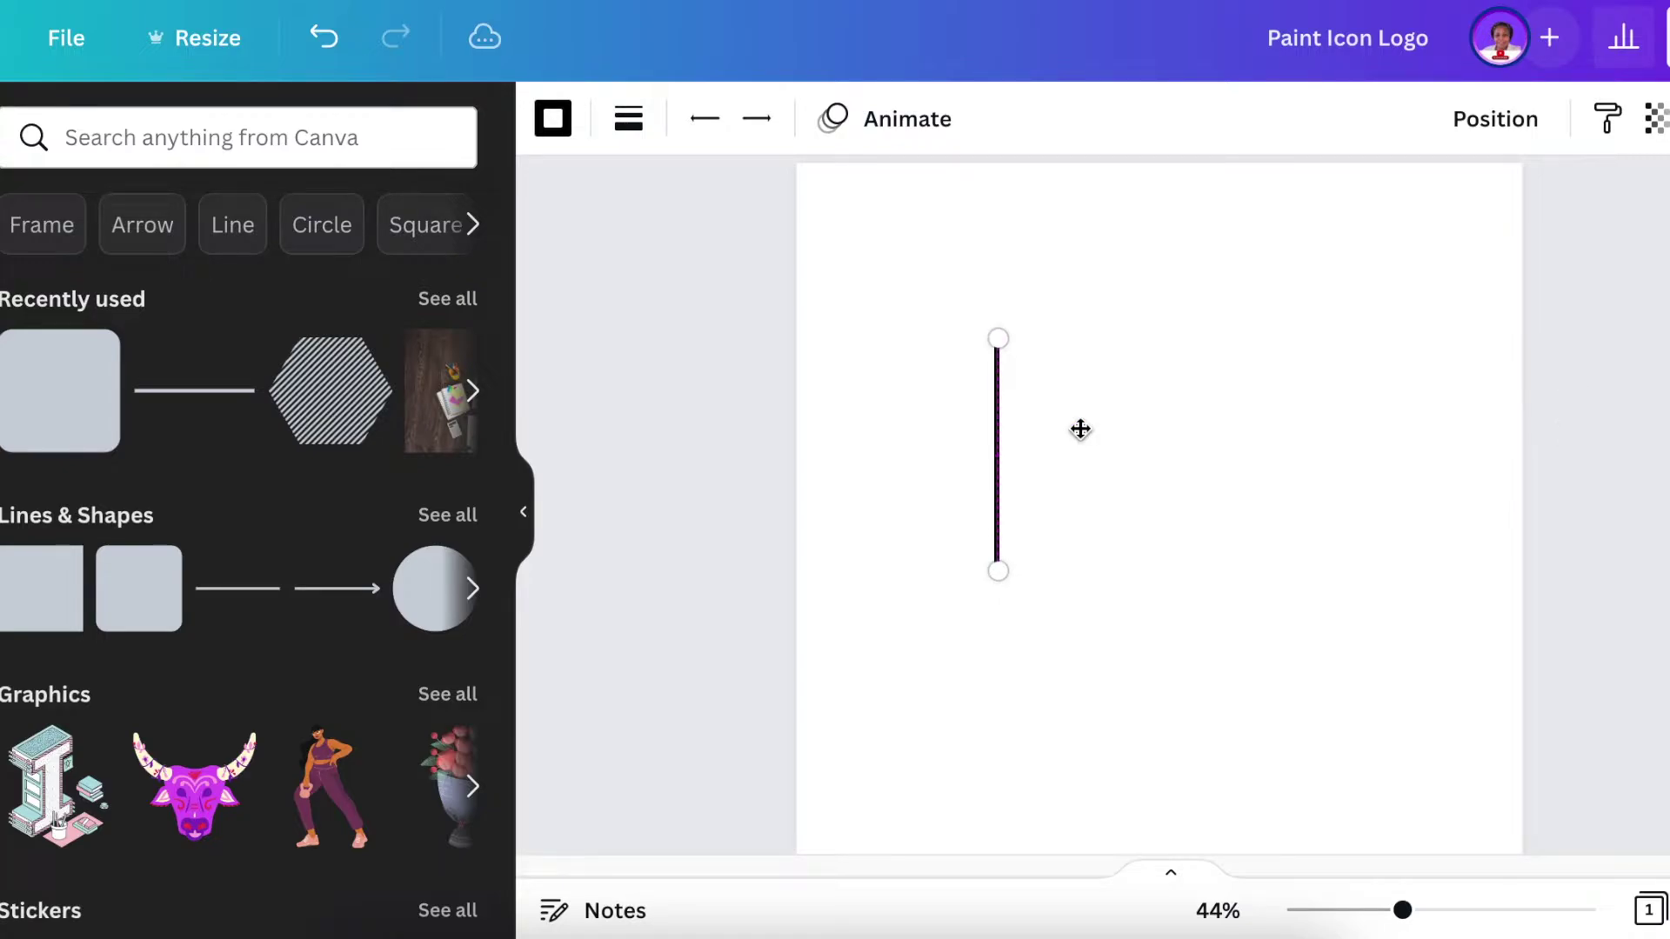
pyautogui.moveTo(1089, 432); pyautogui.dragTo(1095, 432)
pyautogui.moveTo(1403, 913); pyautogui.dragTo(1461, 913)
pyautogui.scroll(1, 1143, 677)
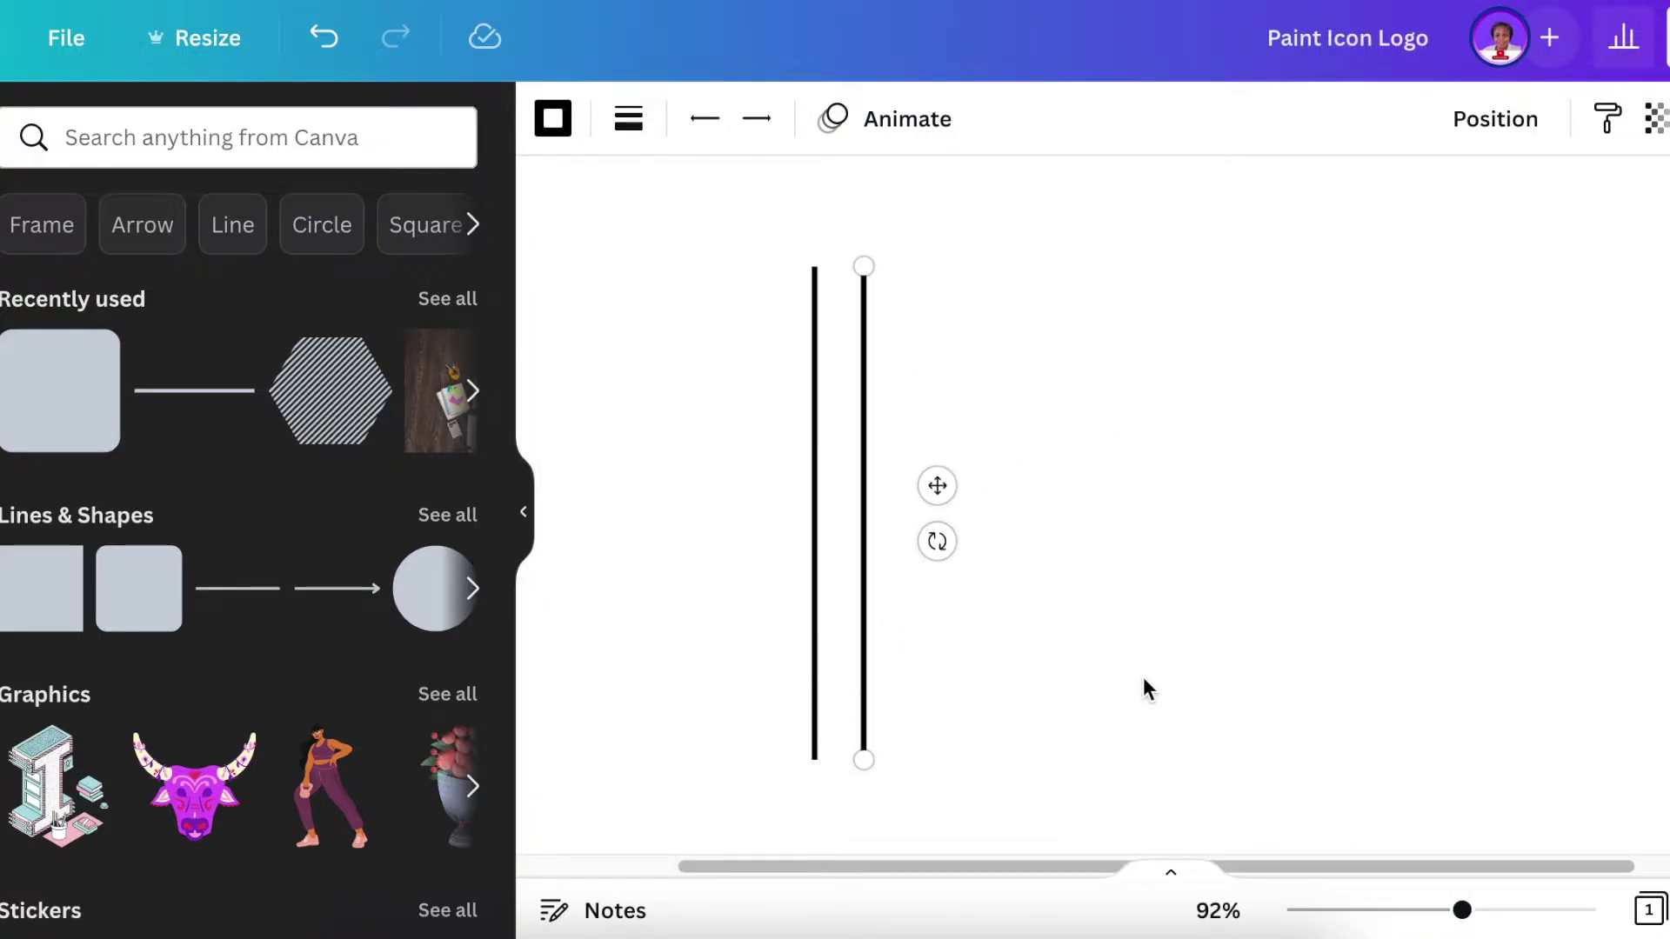
pyautogui.moveTo(938, 485)
pyautogui.mouseDown()
pyautogui.moveTo(898, 485)
pyautogui.moveTo(928, 492)
pyautogui.mouseUp()
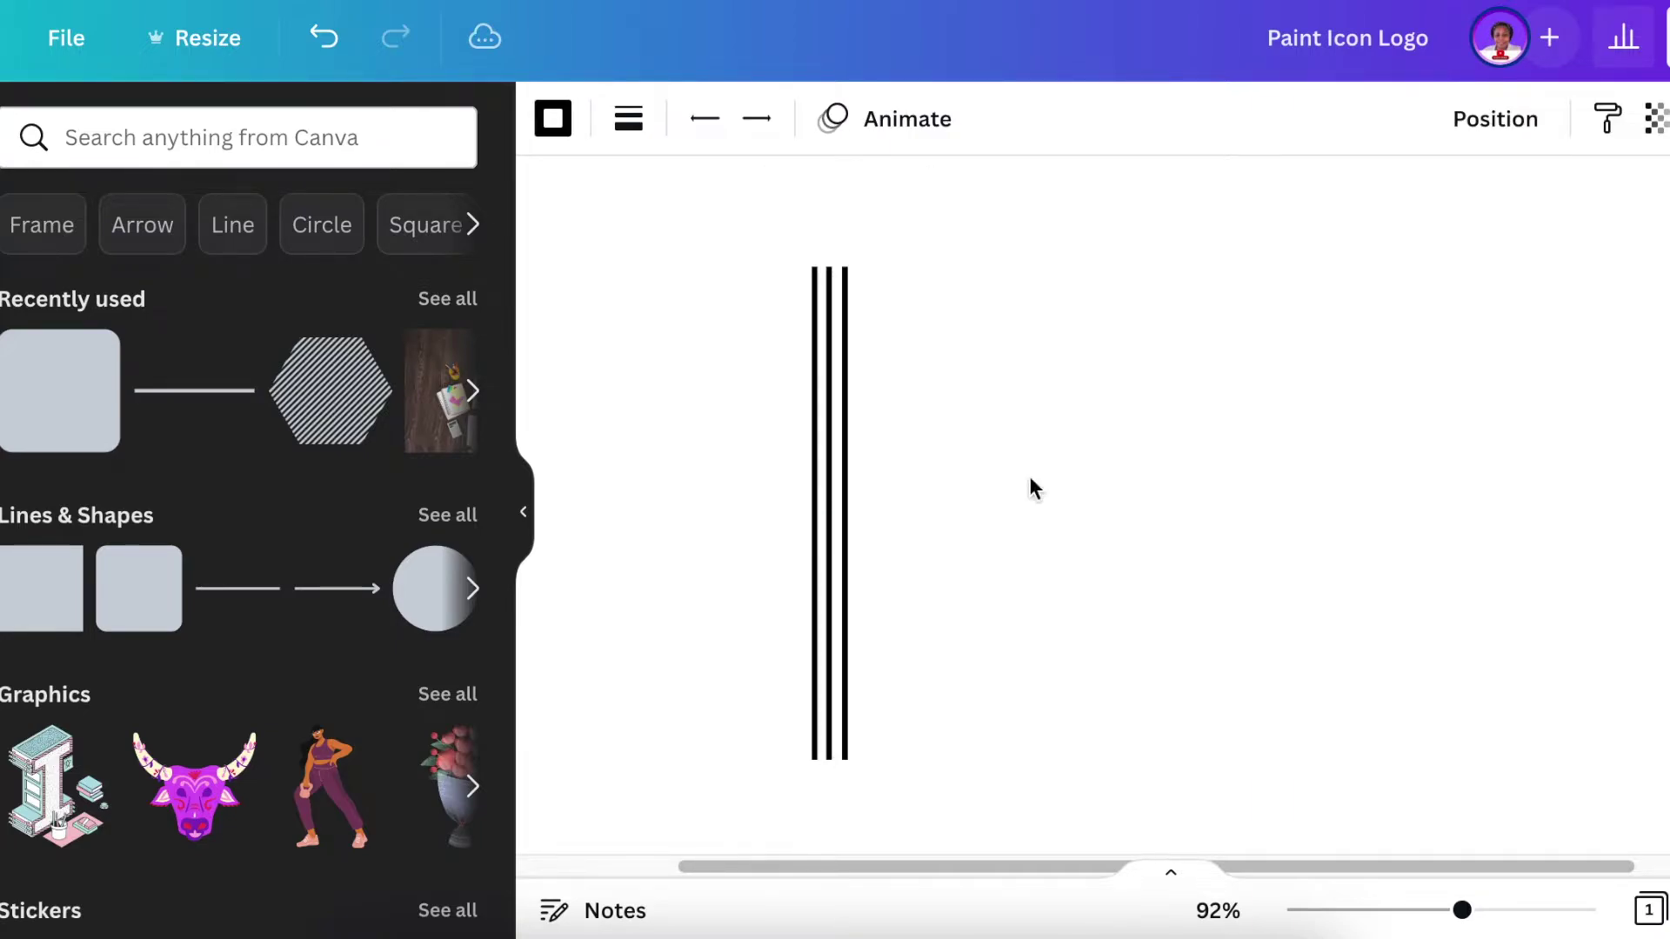
# Step: Keep duplicating the line at the same narrow spacing until a row of eight aligned vertical lines is built
pyautogui.hotkey('ctrl', 'd')
pyautogui.click(894, 559)
pyautogui.moveTo(868, 487); pyautogui.dragTo(861, 487)
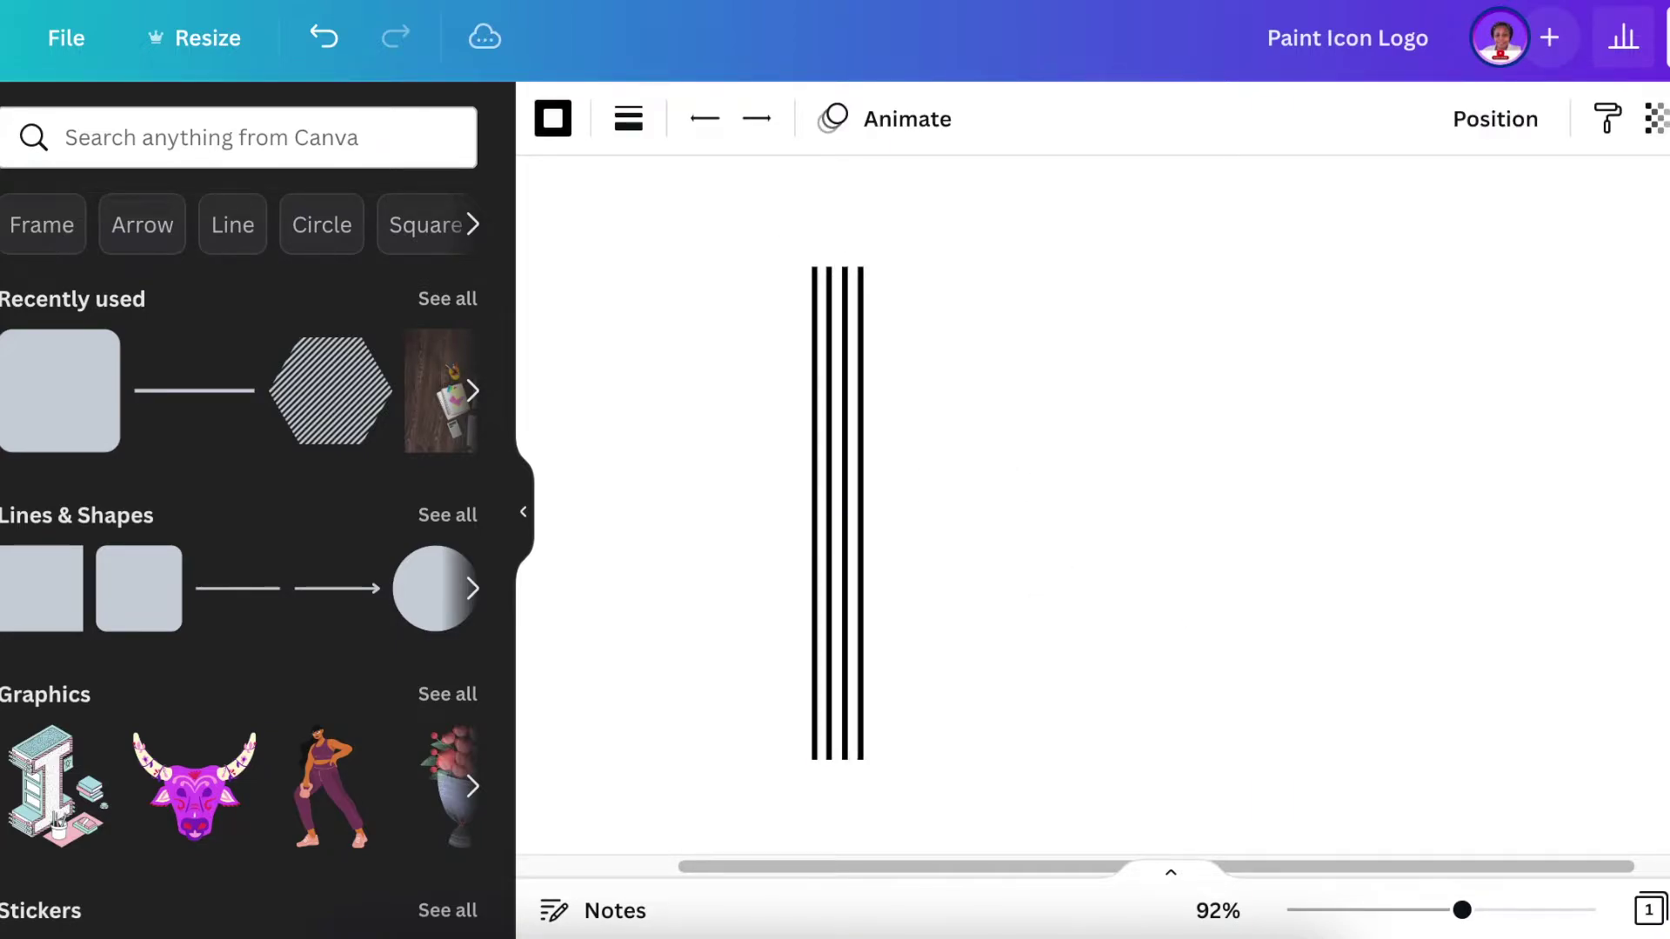
pyautogui.hotkey('ctrl', 'd')
pyautogui.moveTo(848, 386); pyautogui.dragTo(842, 386)
pyautogui.hotkey('ctrl', 'd')
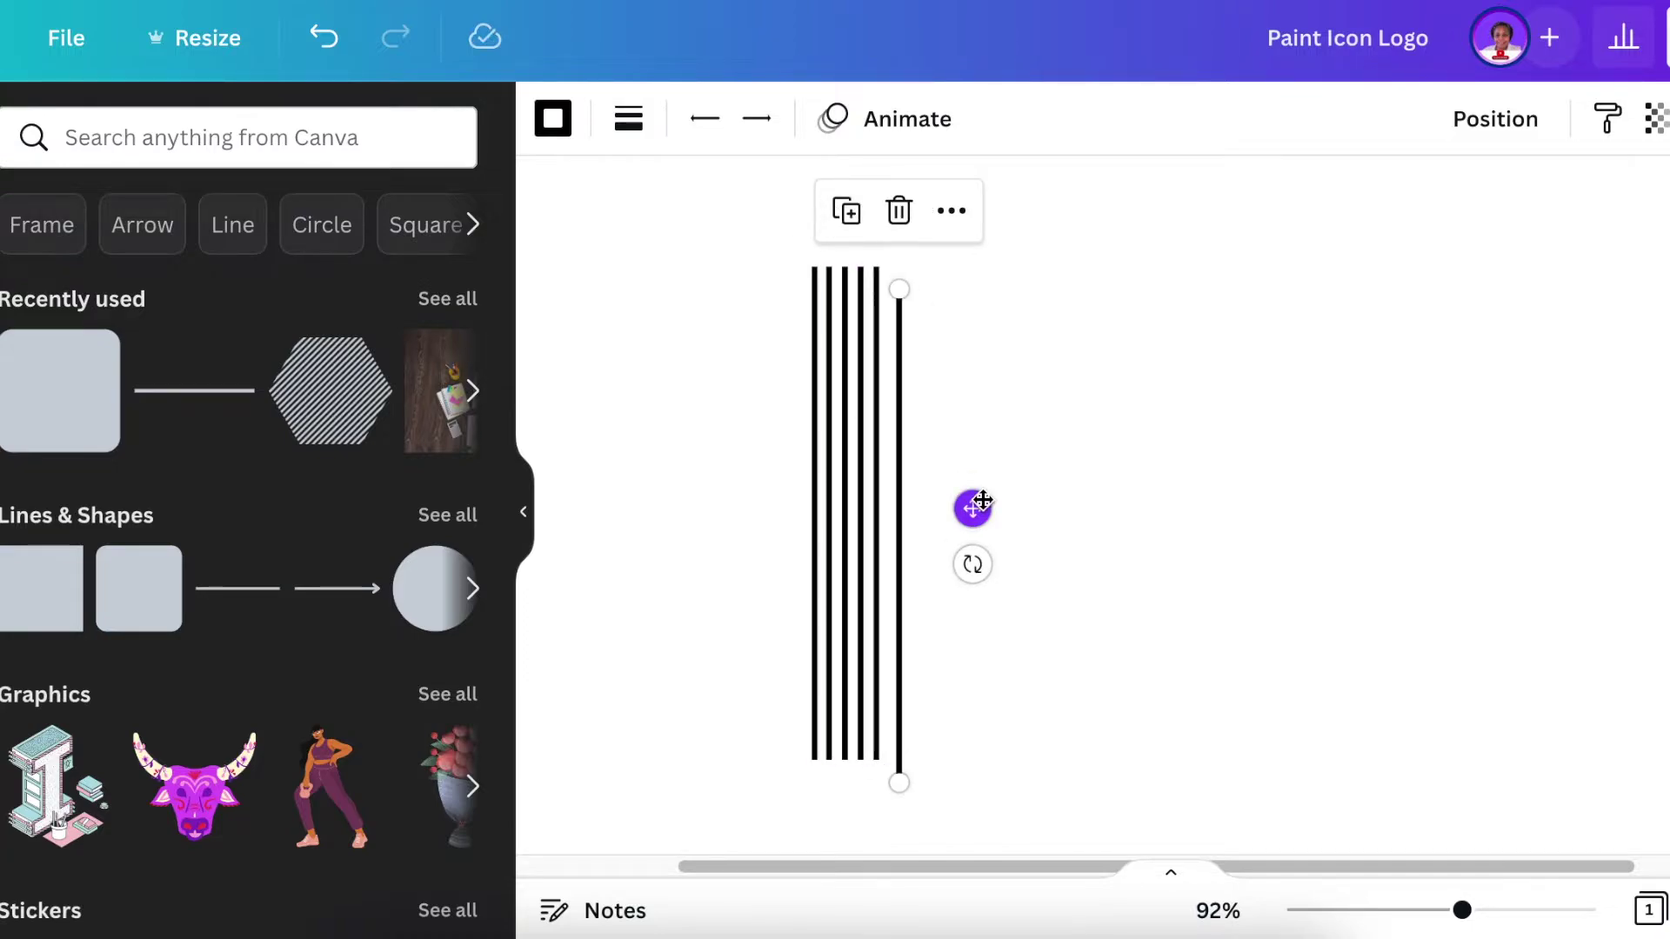
pyautogui.moveTo(971, 505); pyautogui.dragTo(996, 484)
pyautogui.hotkey('ctrl', 'd')
pyautogui.hotkey('ctrl', 'd')
# Step: Duplicate the whole set of lines repeatedly and align the copies side by side to form a roughly square block of vertical stripes
pyautogui.hotkey('ctrl', 'a')
pyautogui.hotkey('ctrl', 'd')
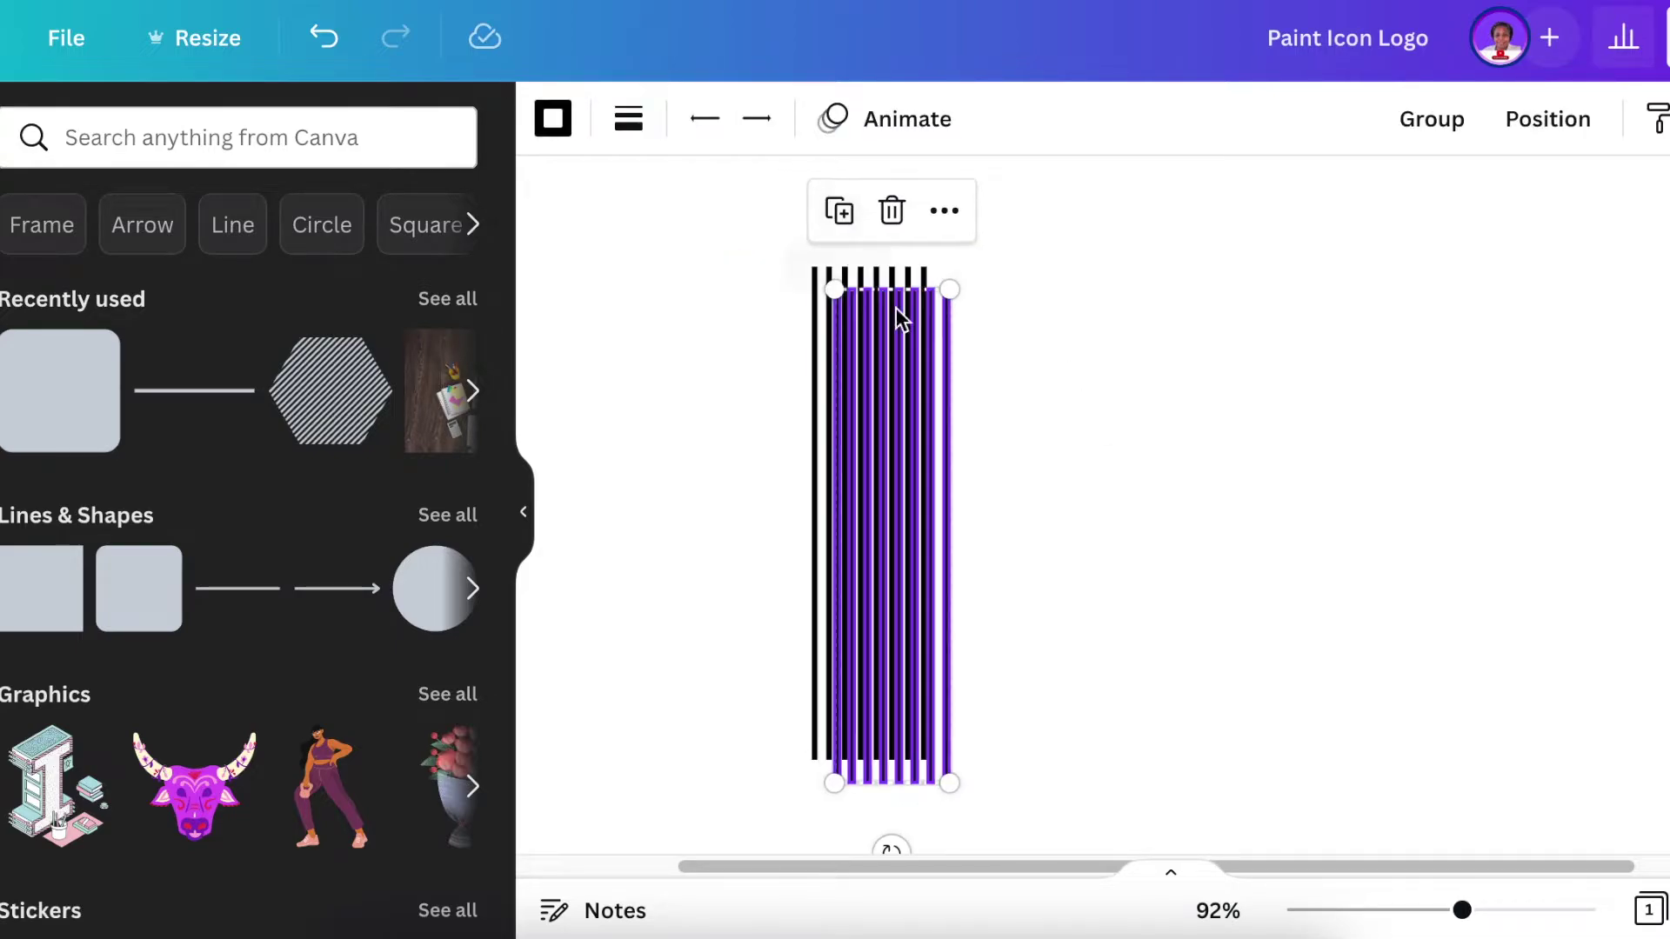
pyautogui.moveTo(898, 313); pyautogui.dragTo(1019, 422)
pyautogui.moveTo(1462, 909); pyautogui.dragTo(1390, 910)
pyautogui.moveTo(947, 347); pyautogui.dragTo(1200, 544)
pyautogui.hotkey('ctrl', 'd')
pyautogui.moveTo(1058, 497); pyautogui.dragTo(1150, 492)
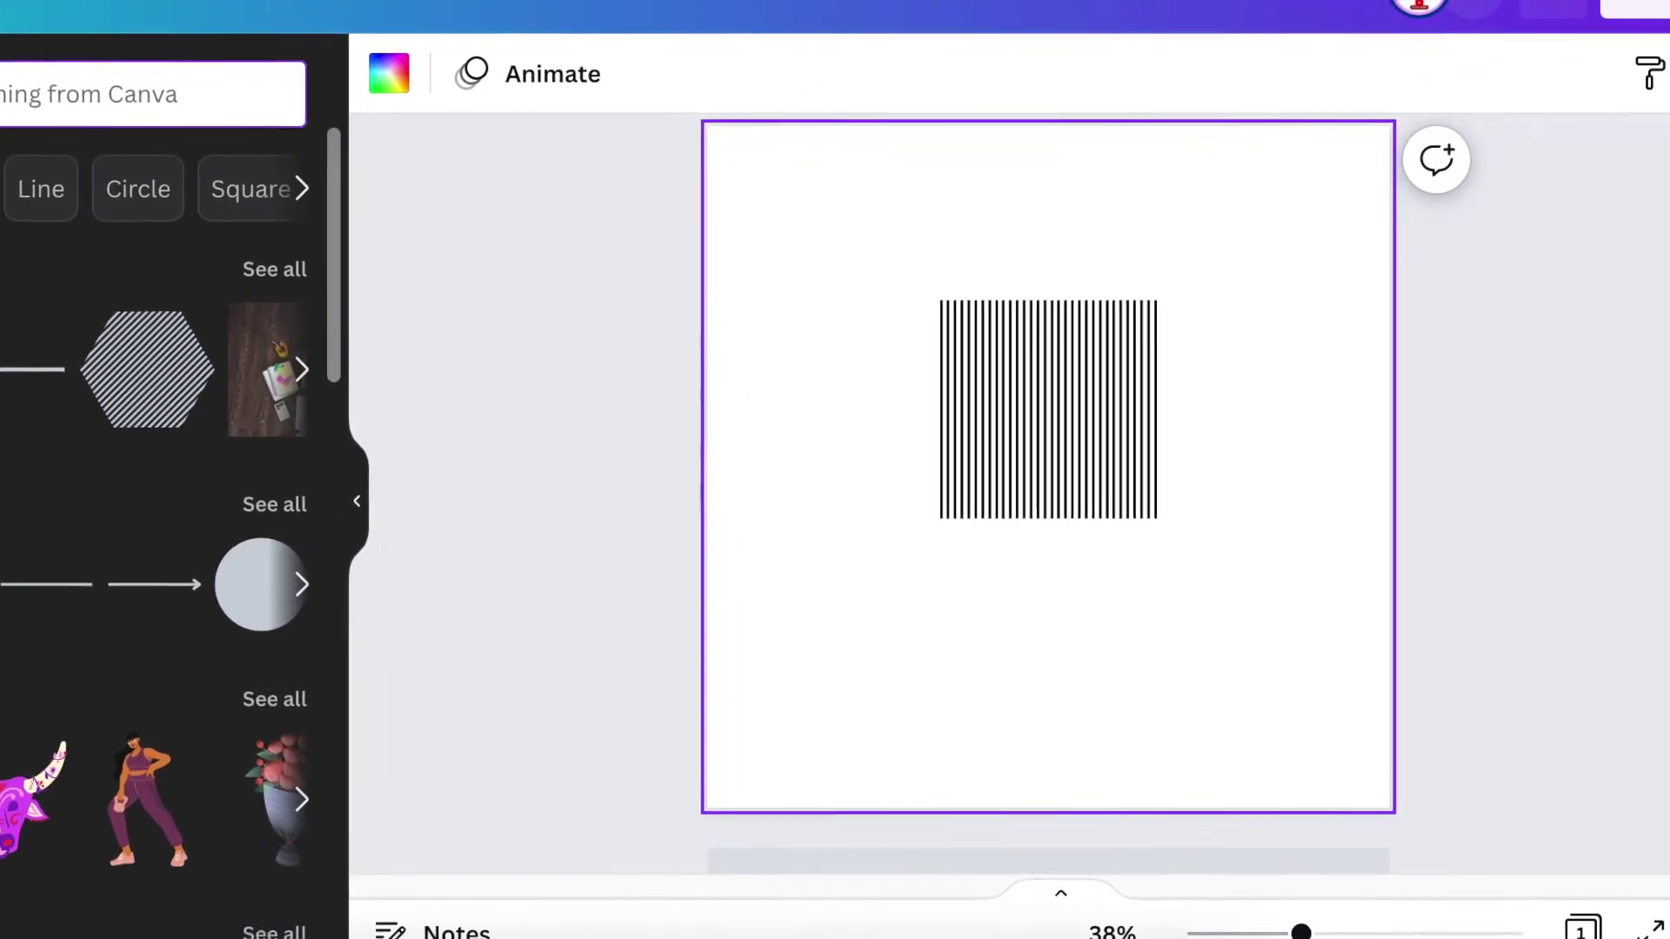
# Step: Add a square shape and move it down over the lower ends of the stripes, aligned with their left edge
pyautogui.press('r')
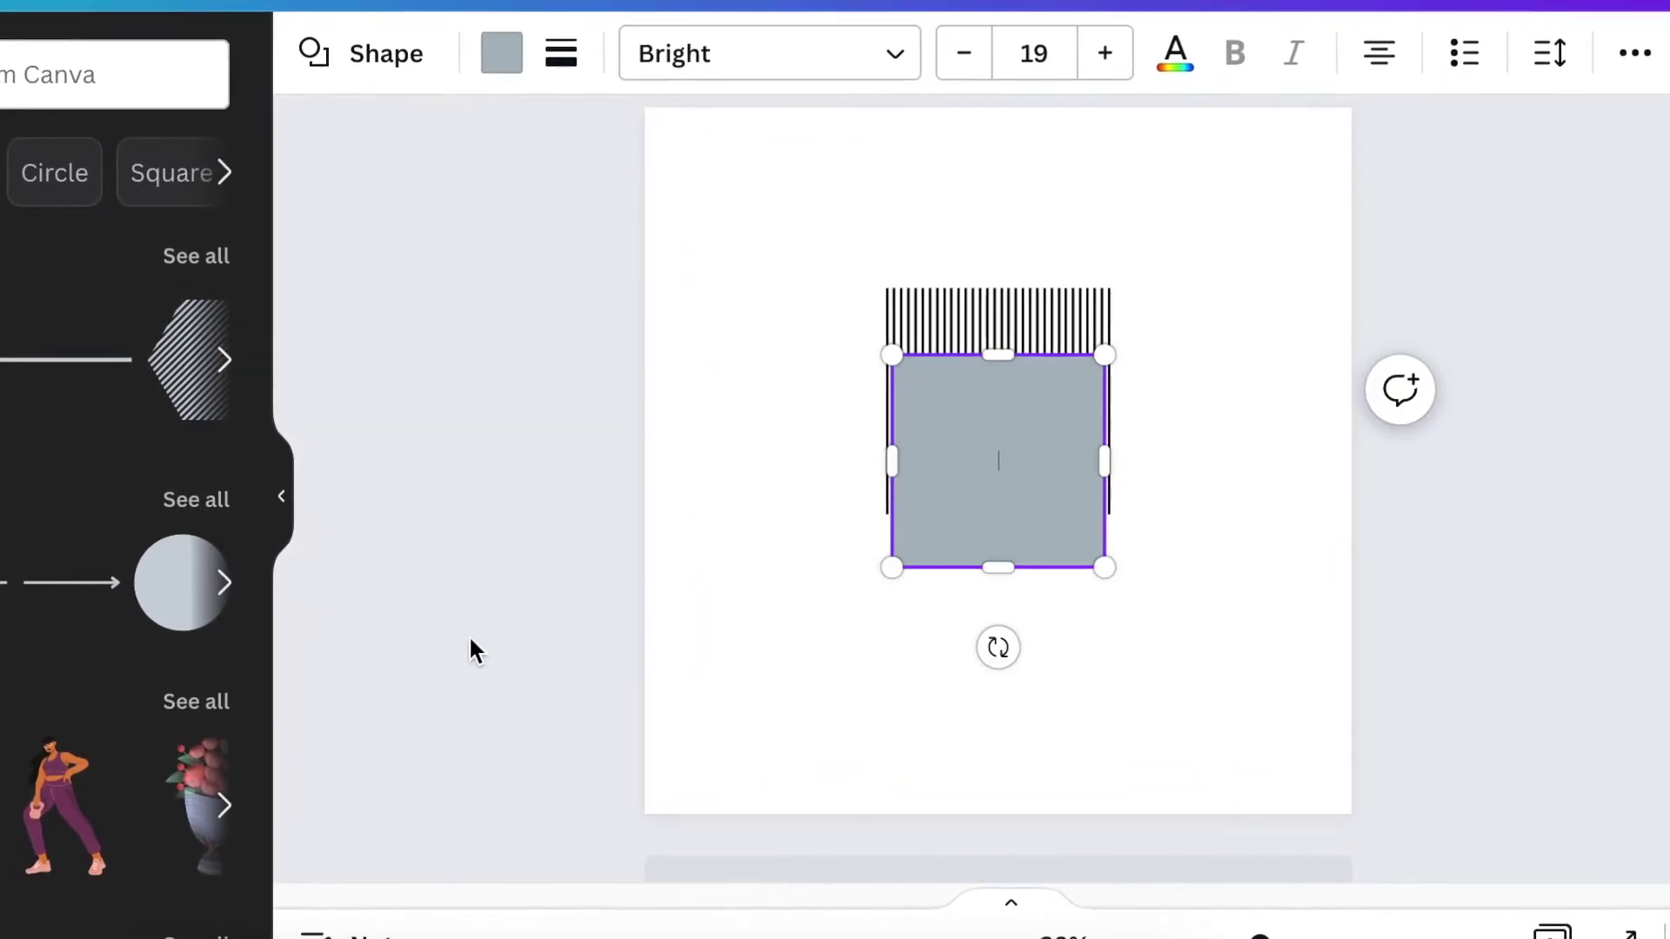
pyautogui.click(1393, 642)
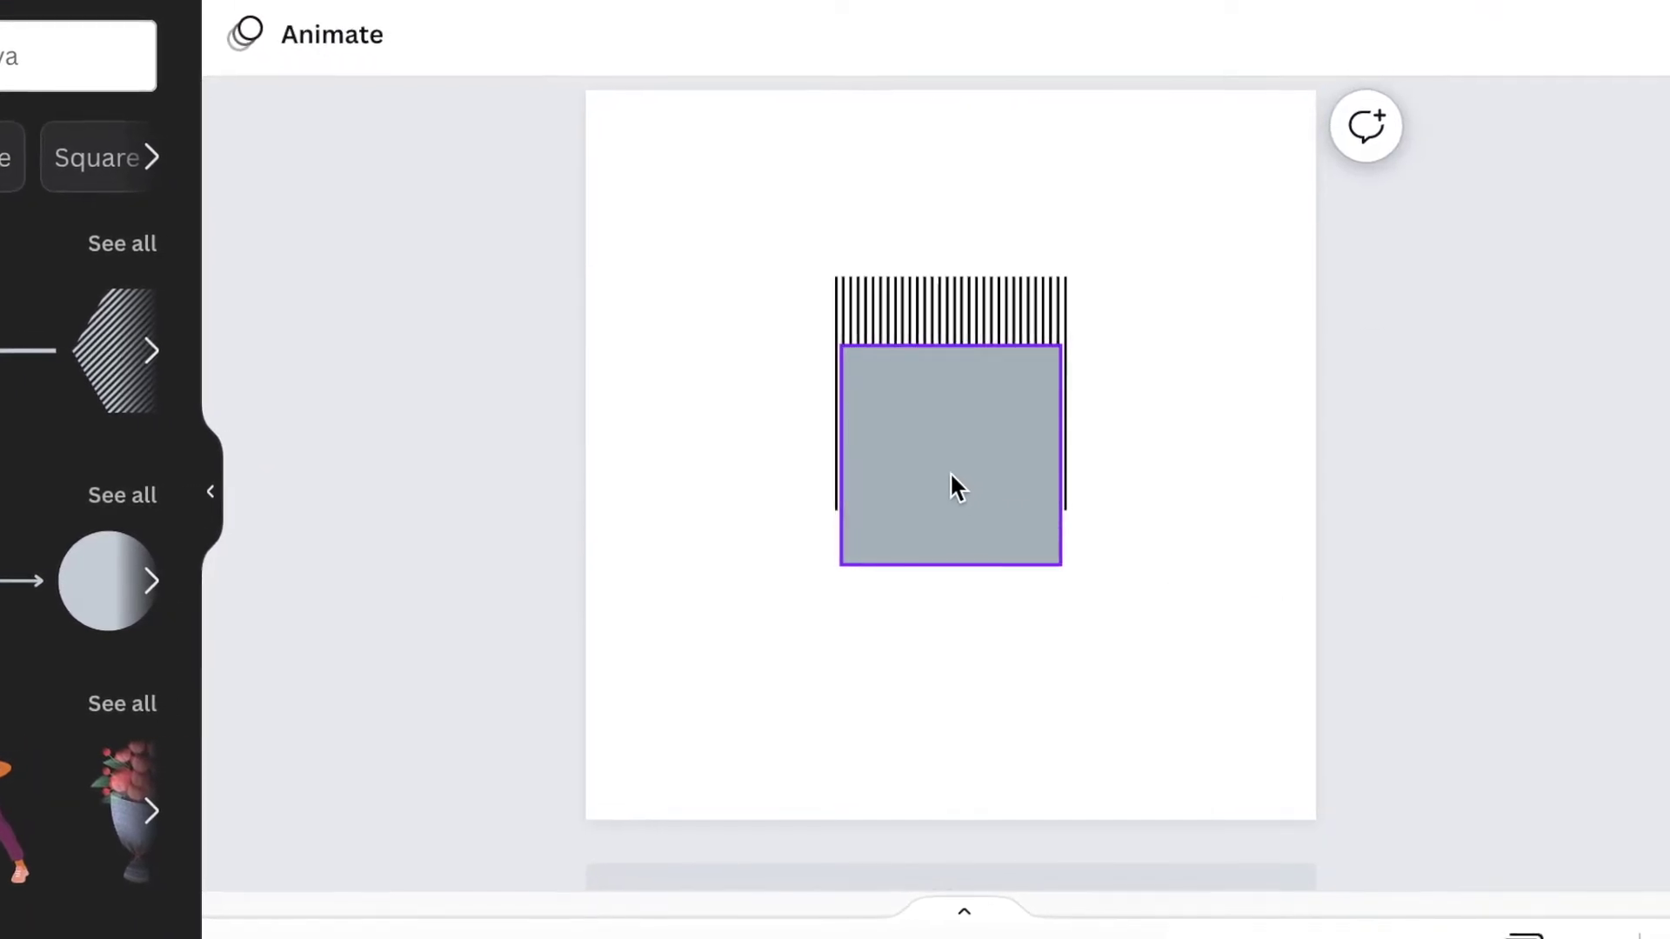
pyautogui.moveTo(950, 485); pyautogui.dragTo(920, 602)
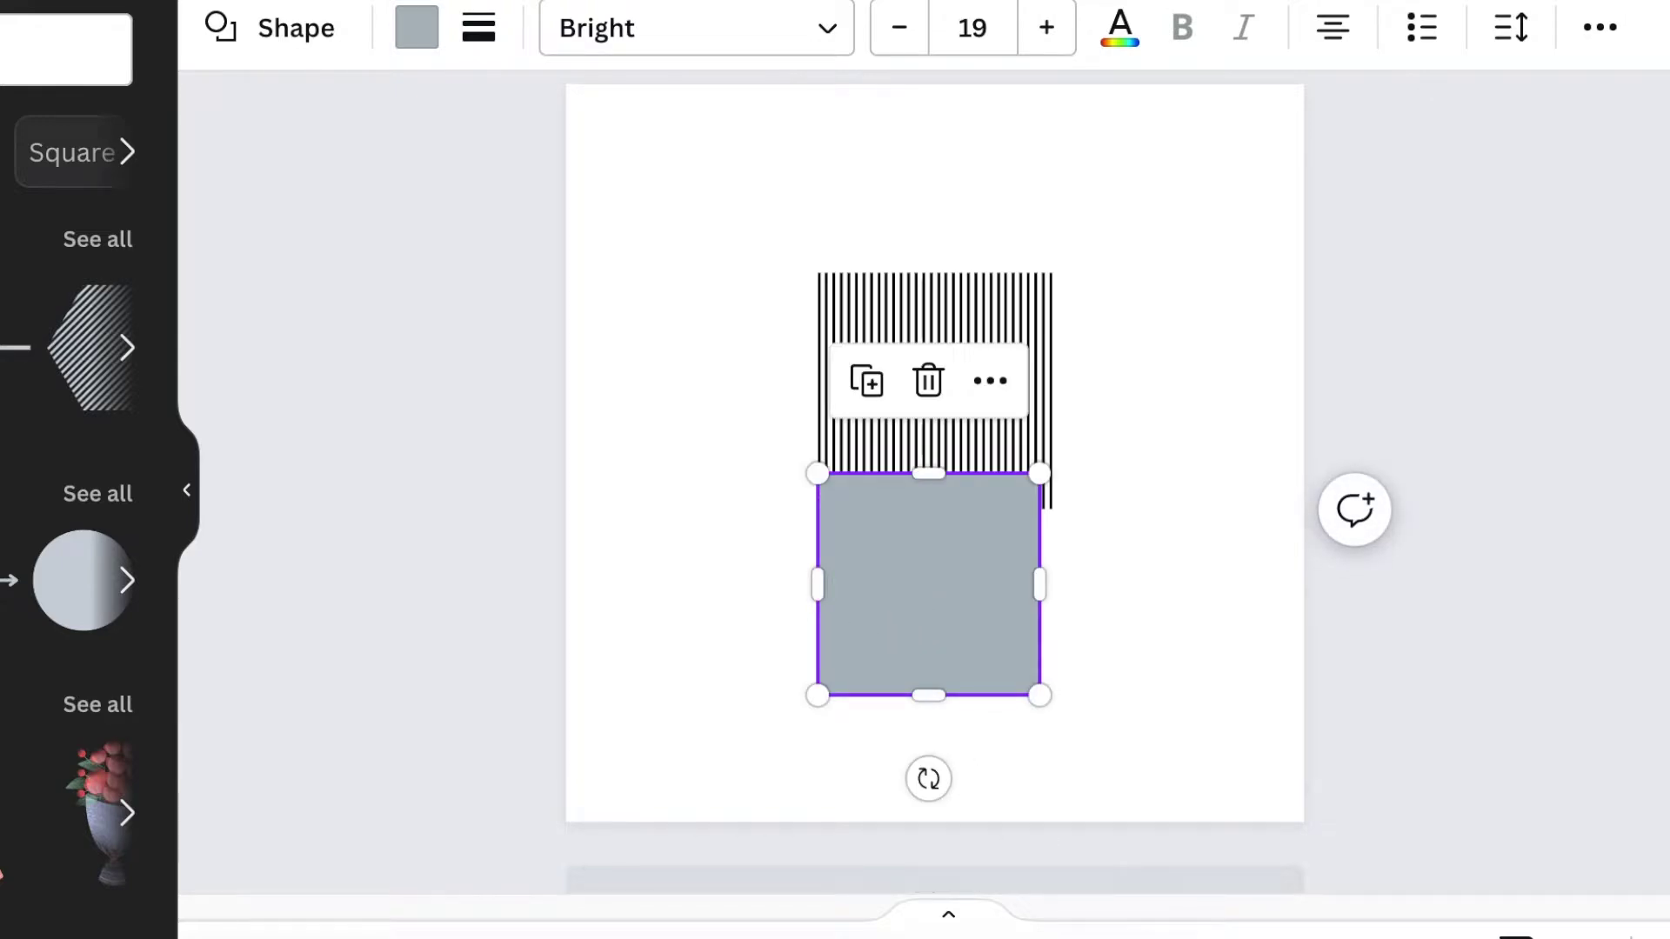
# Step: Widen the grey square slightly past both sides of the stripes and shorten it from below into a horizontal band
pyautogui.scroll(3, 929, 522)
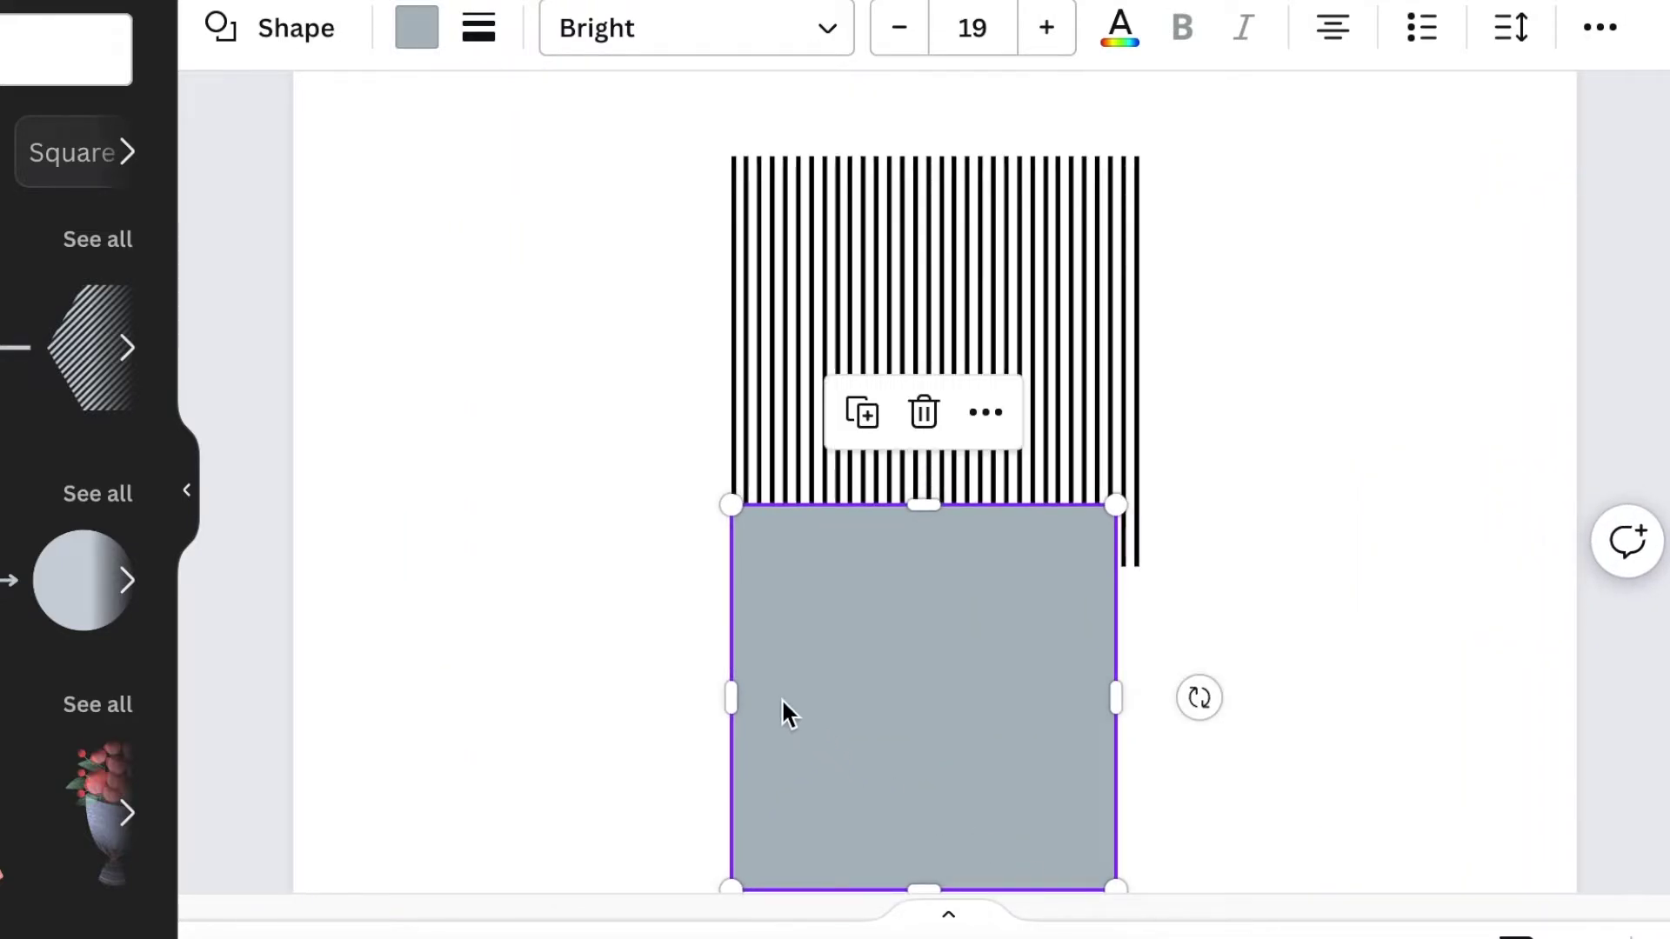
pyautogui.moveTo(732, 692); pyautogui.dragTo(723, 693)
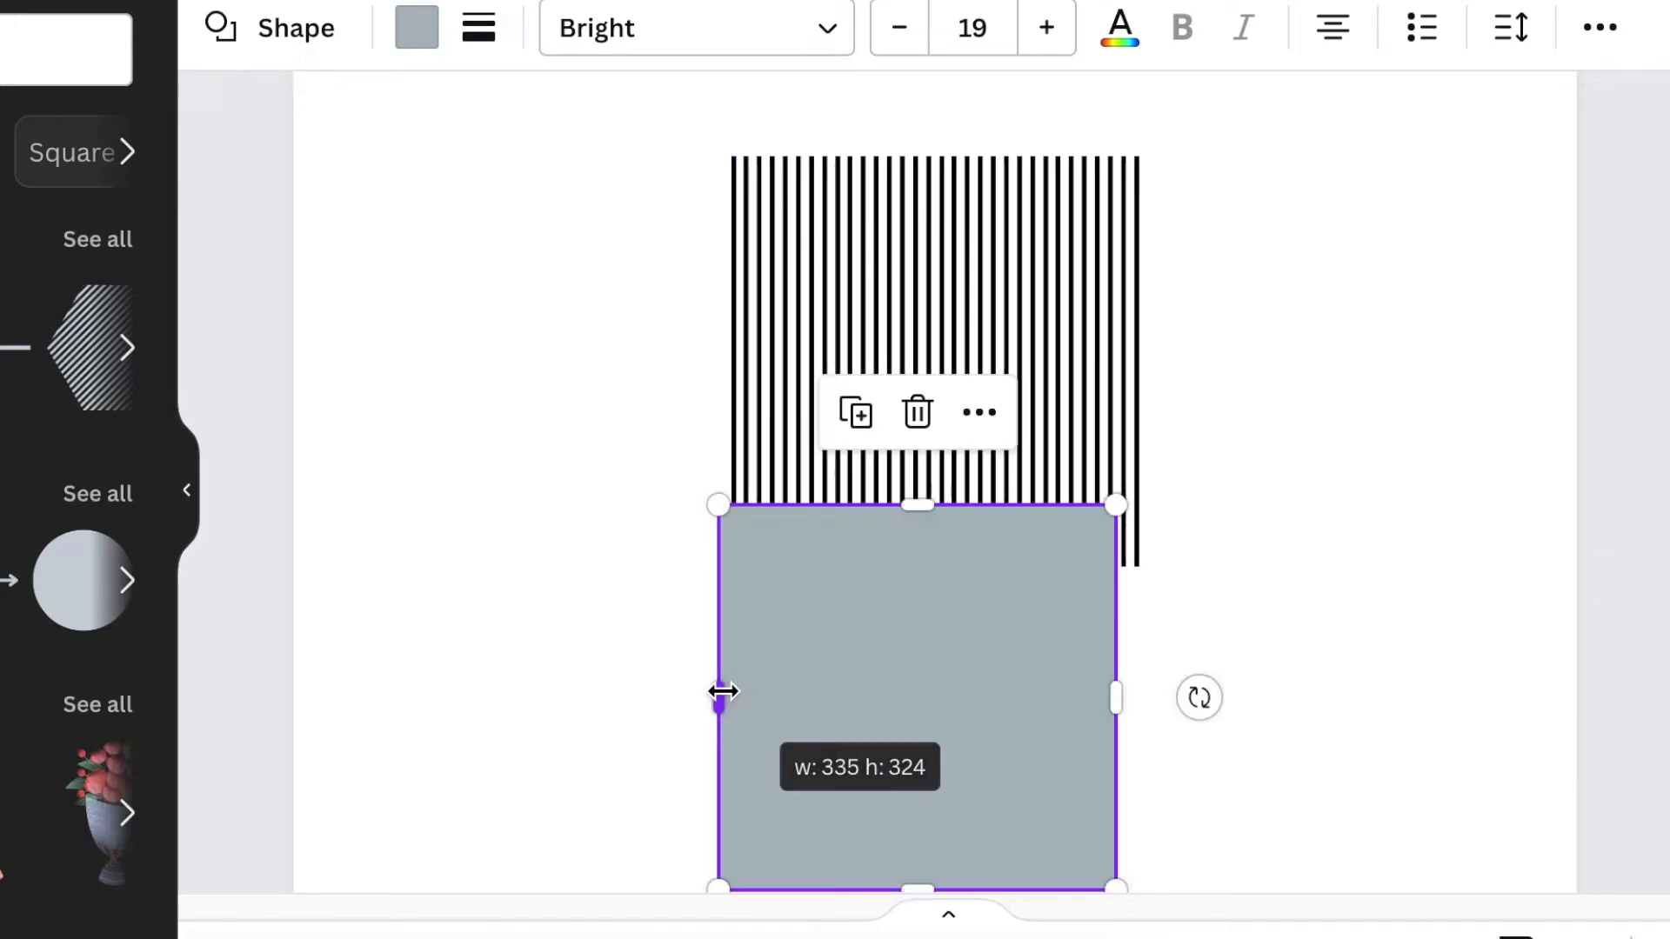
pyautogui.moveTo(1128, 693); pyautogui.dragTo(1153, 697)
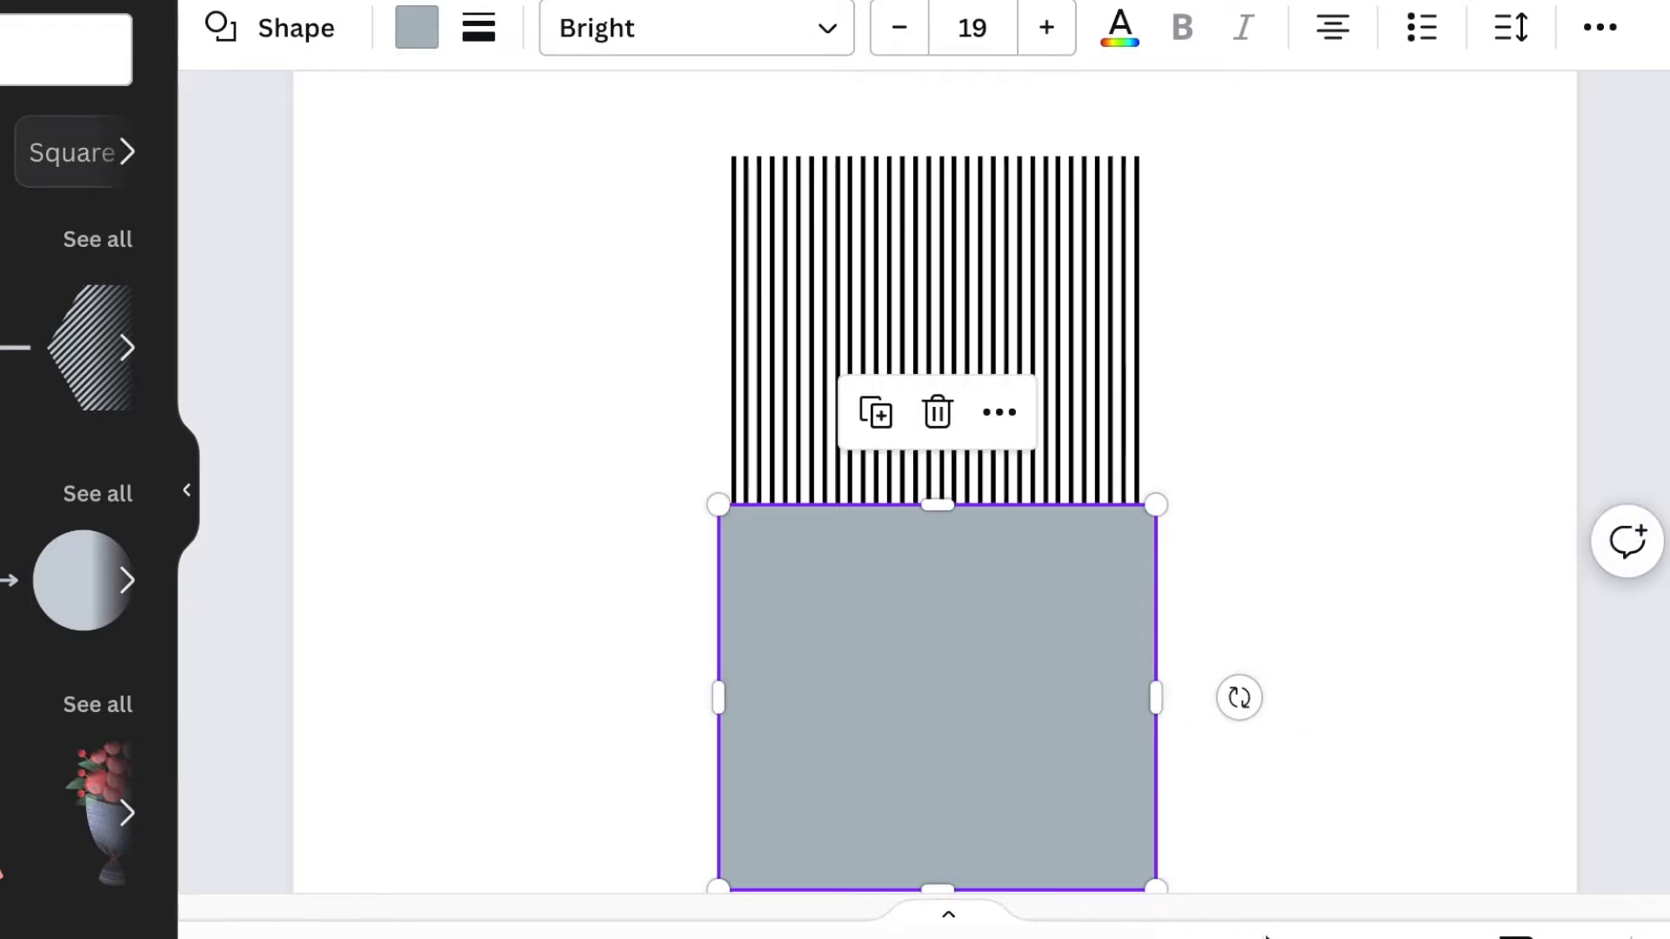
pyautogui.hotkey('ctrl', '-')
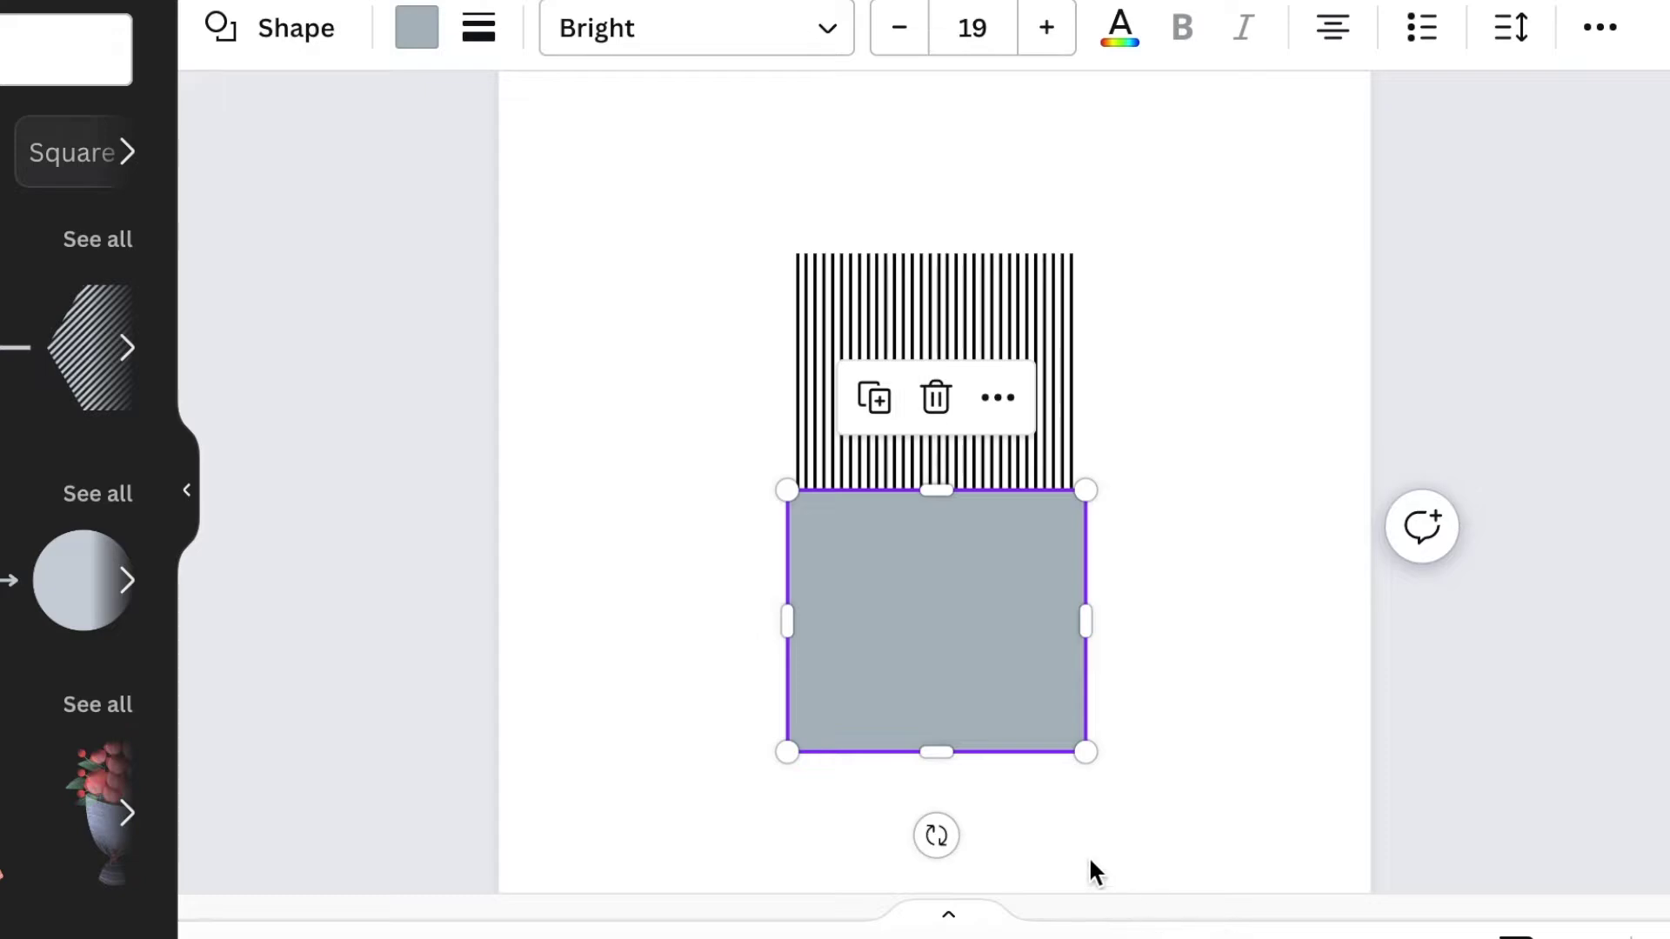
pyautogui.moveTo(935, 741); pyautogui.dragTo(939, 587)
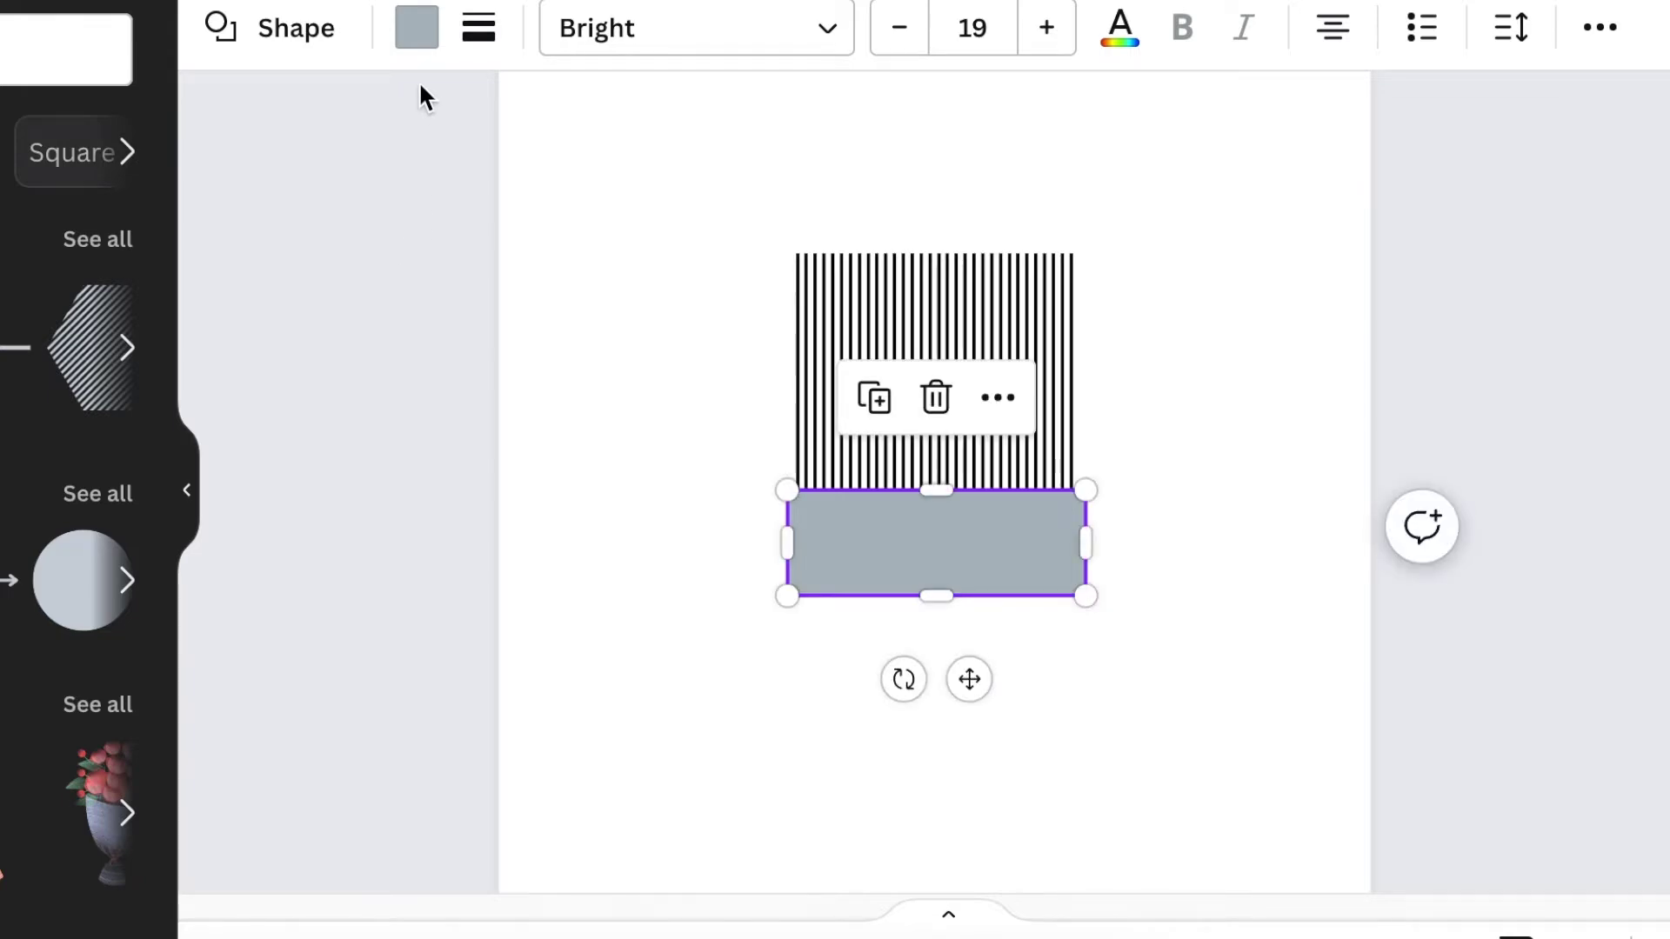
# Step: Set the grey rectangle's corner rounding to 12
pyautogui.click(479, 33)
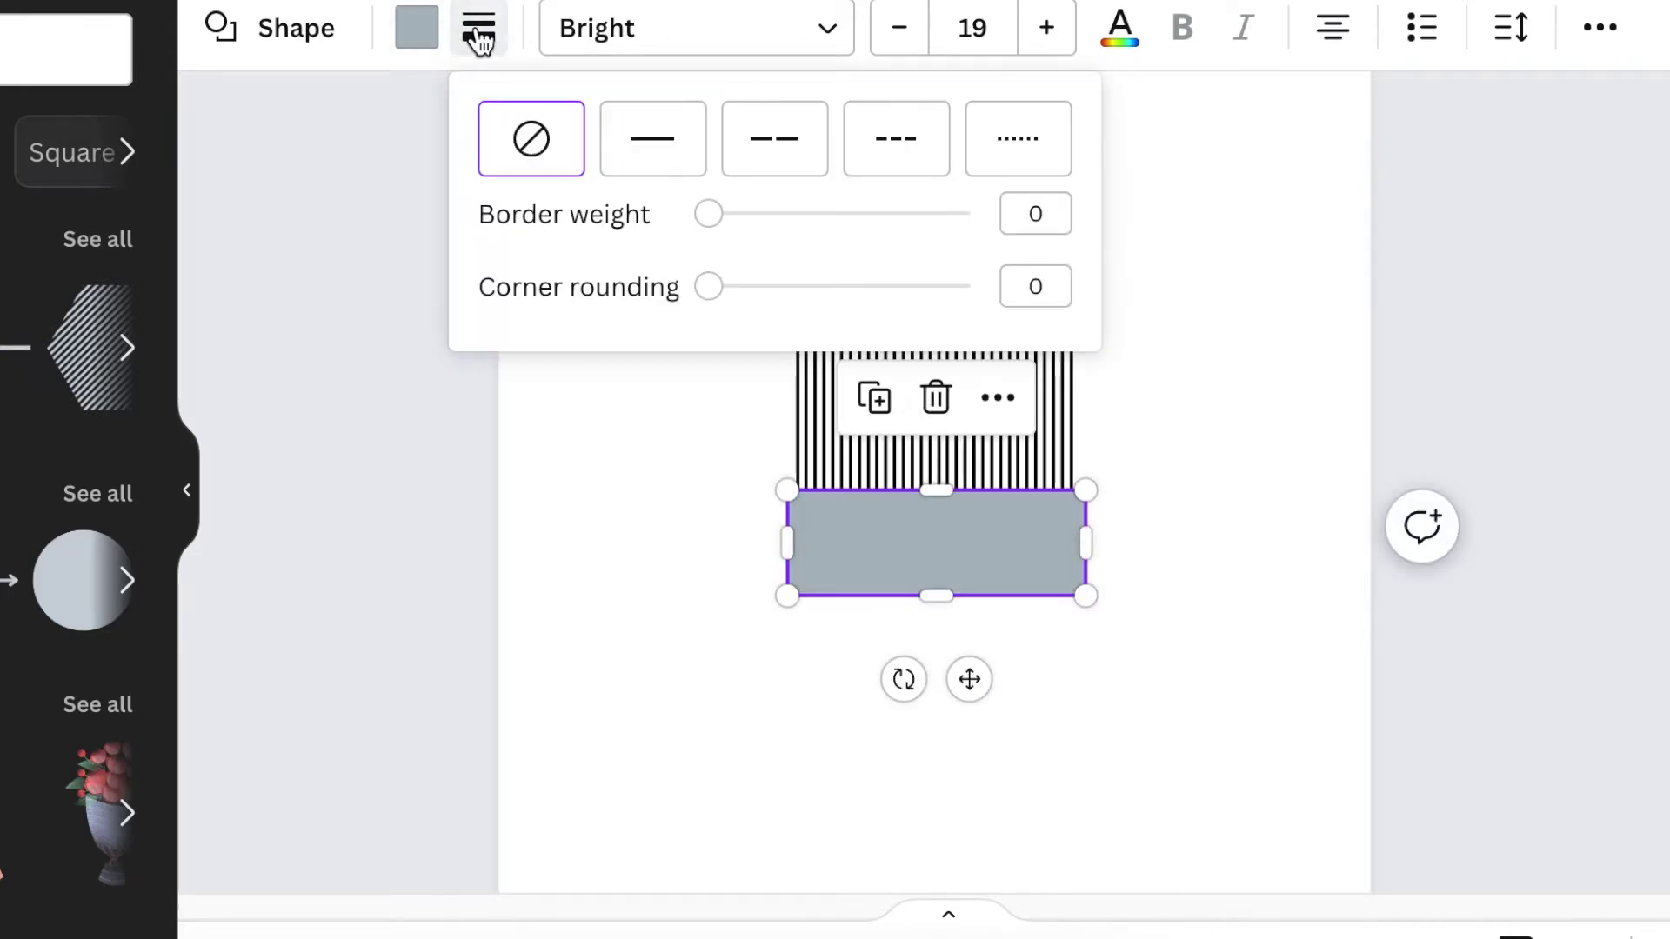
pyautogui.moveTo(710, 296); pyautogui.dragTo(745, 303)
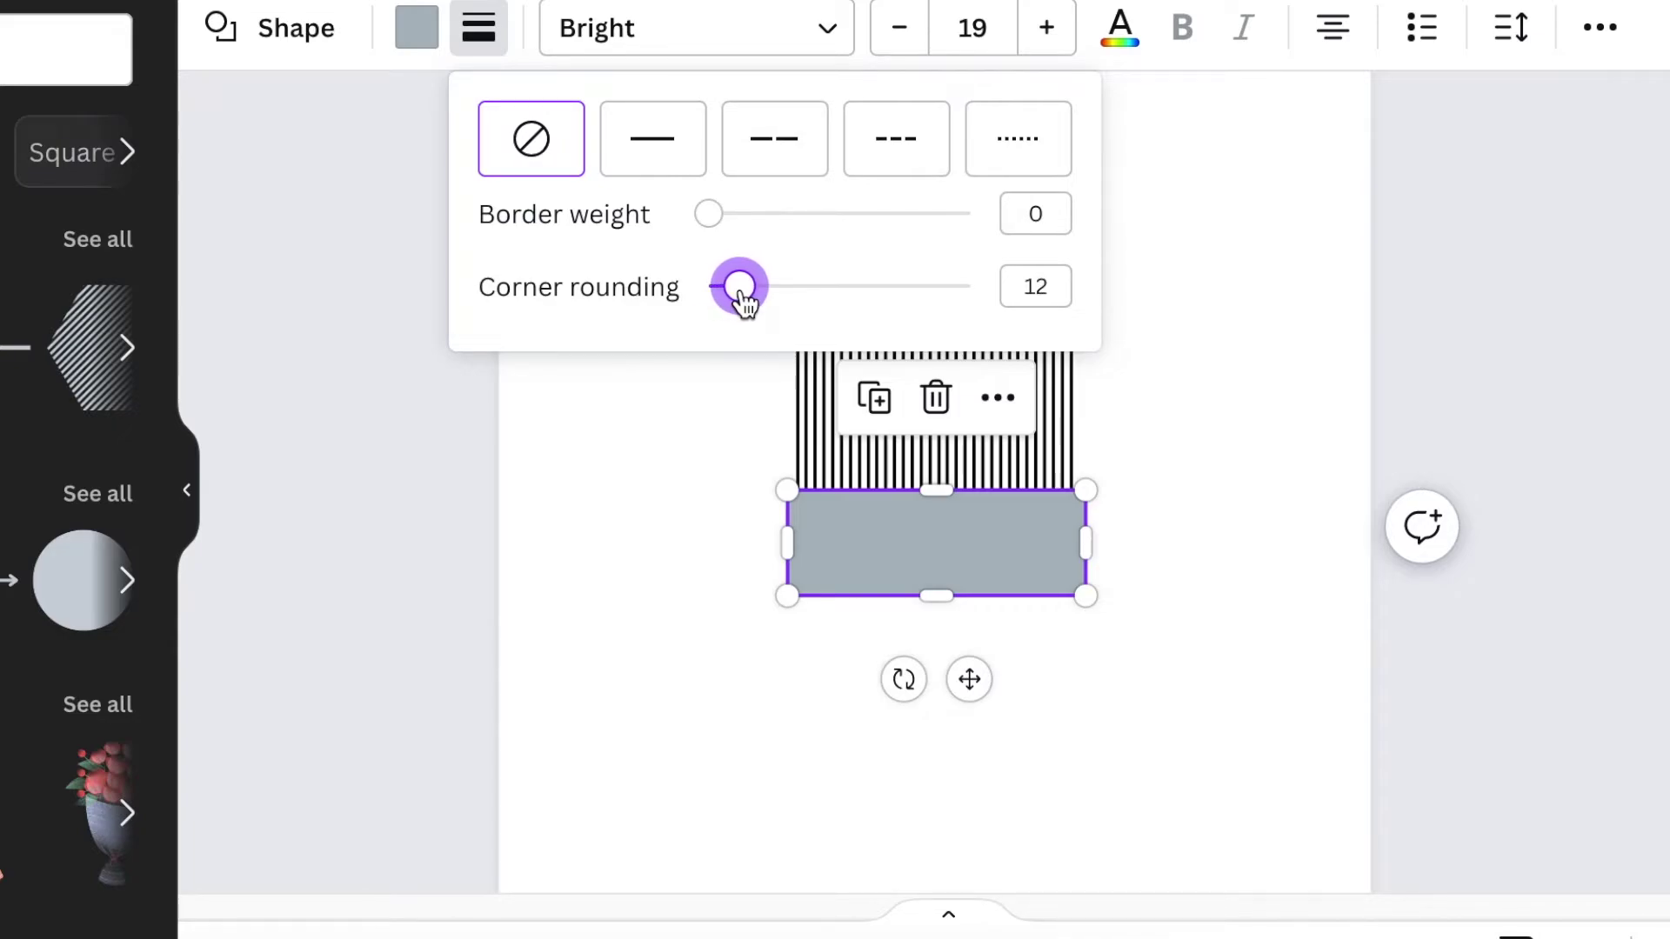
pyautogui.click(573, 538)
pyautogui.click(572, 538)
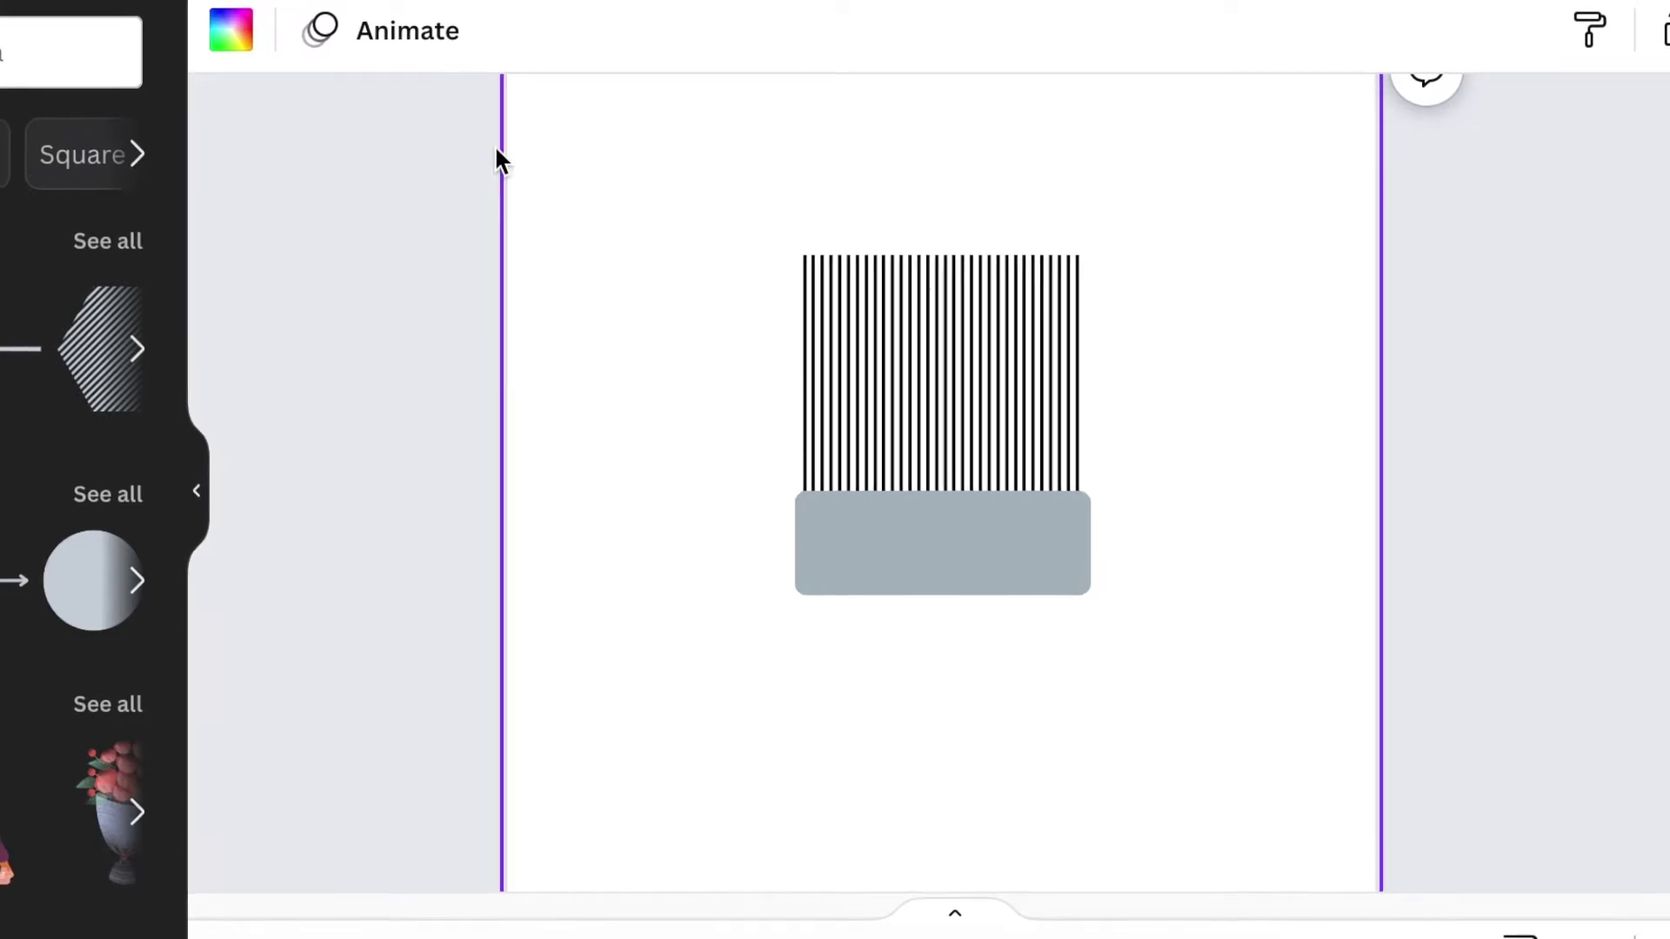
# Step: Fill the rounded rectangle below the stripes with the golden brown from the Jo's Couture palette
pyautogui.click(874, 568)
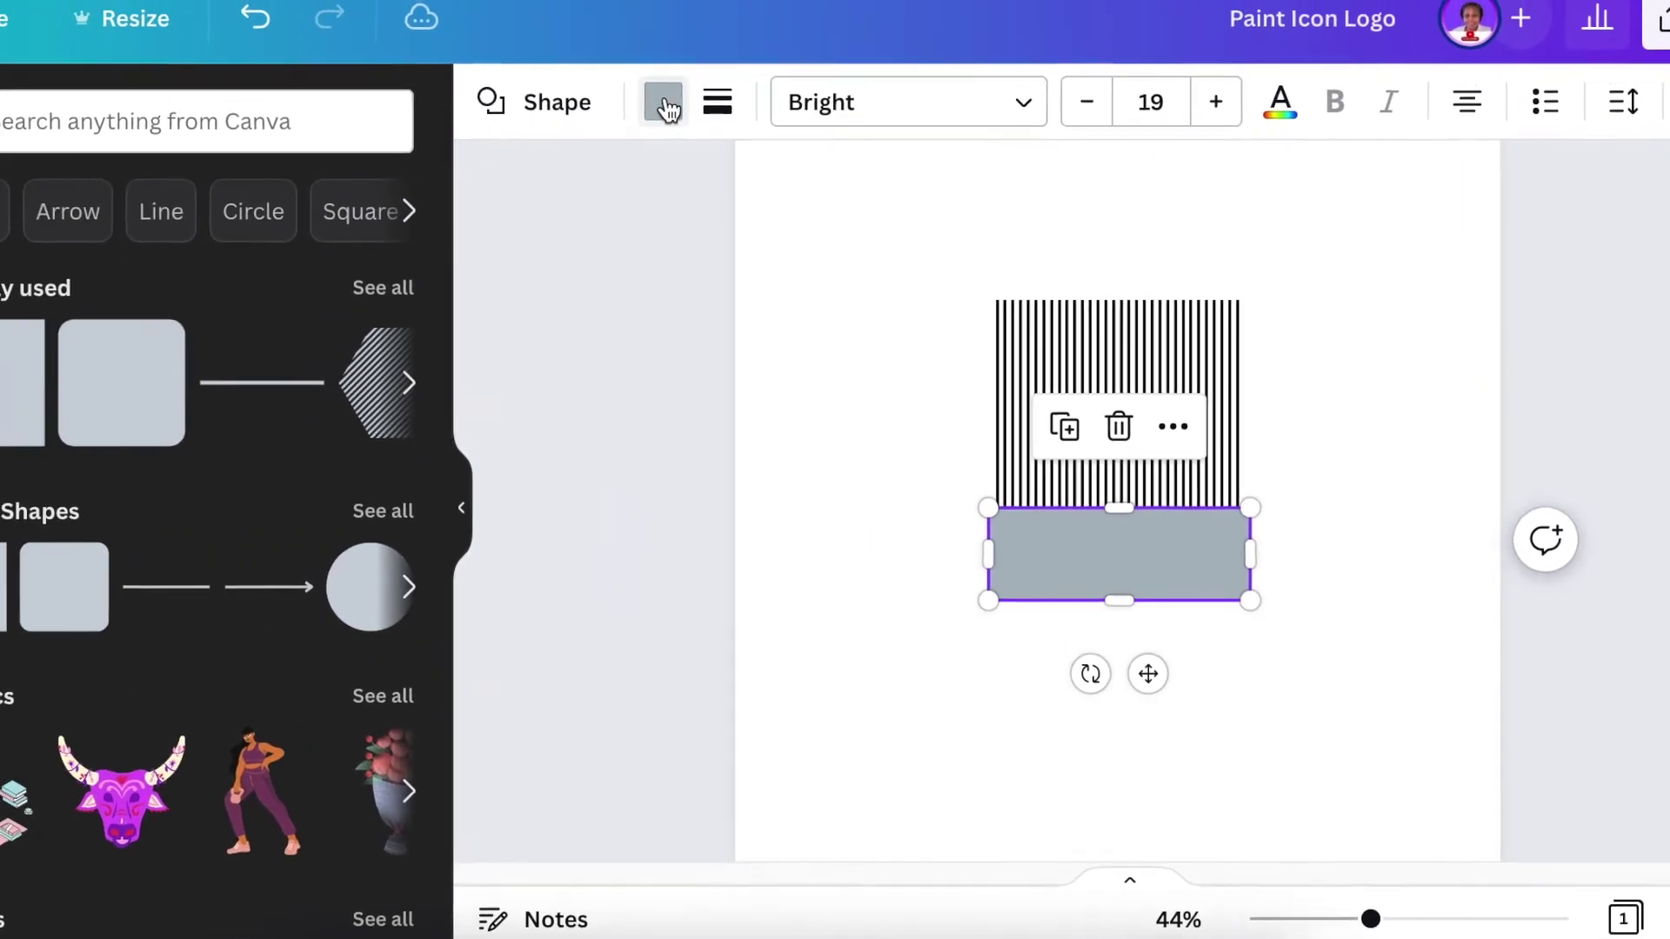
pyautogui.click(666, 110)
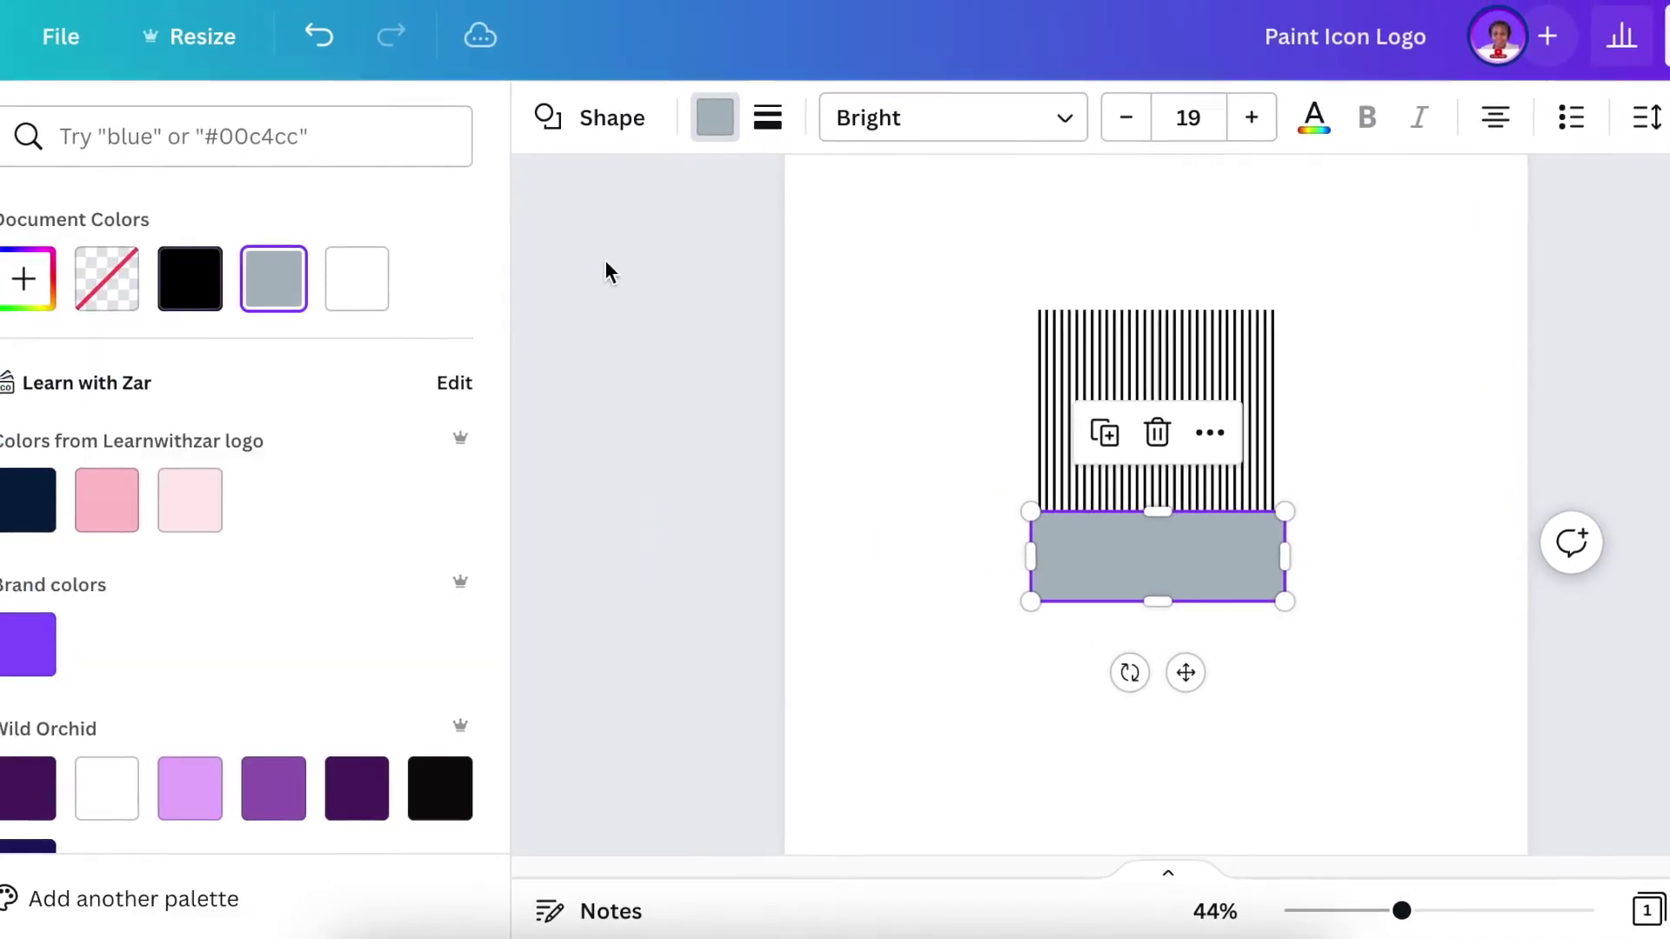
pyautogui.click(215, 110)
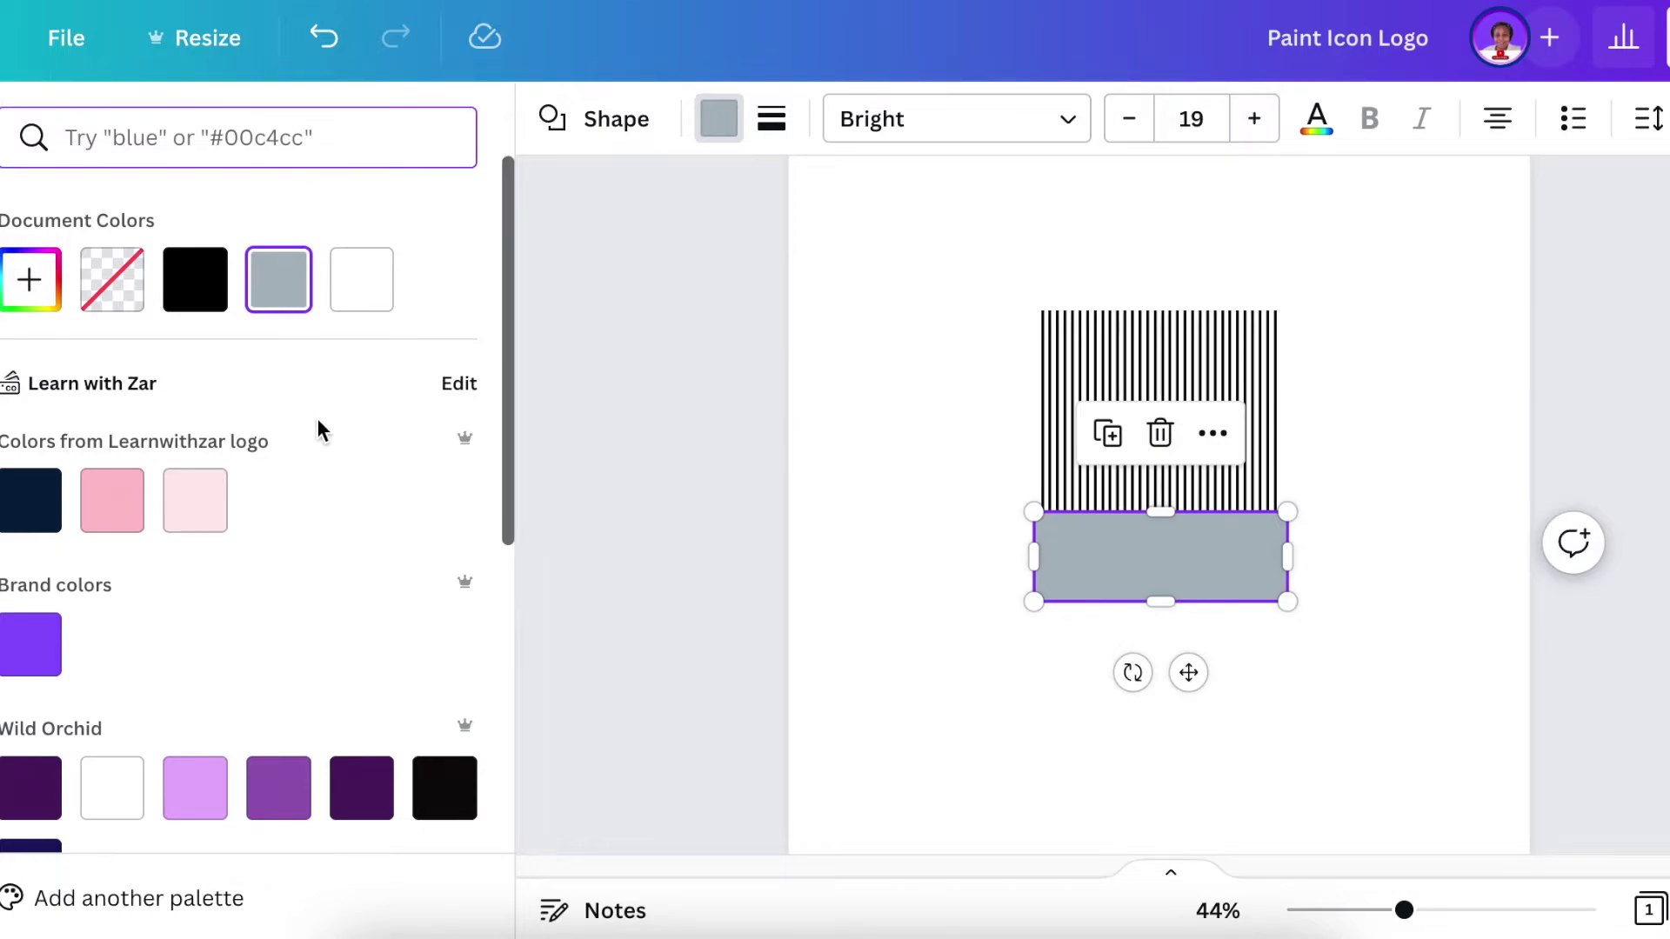
pyautogui.scroll(-7, 315, 430)
pyautogui.click(40, 561)
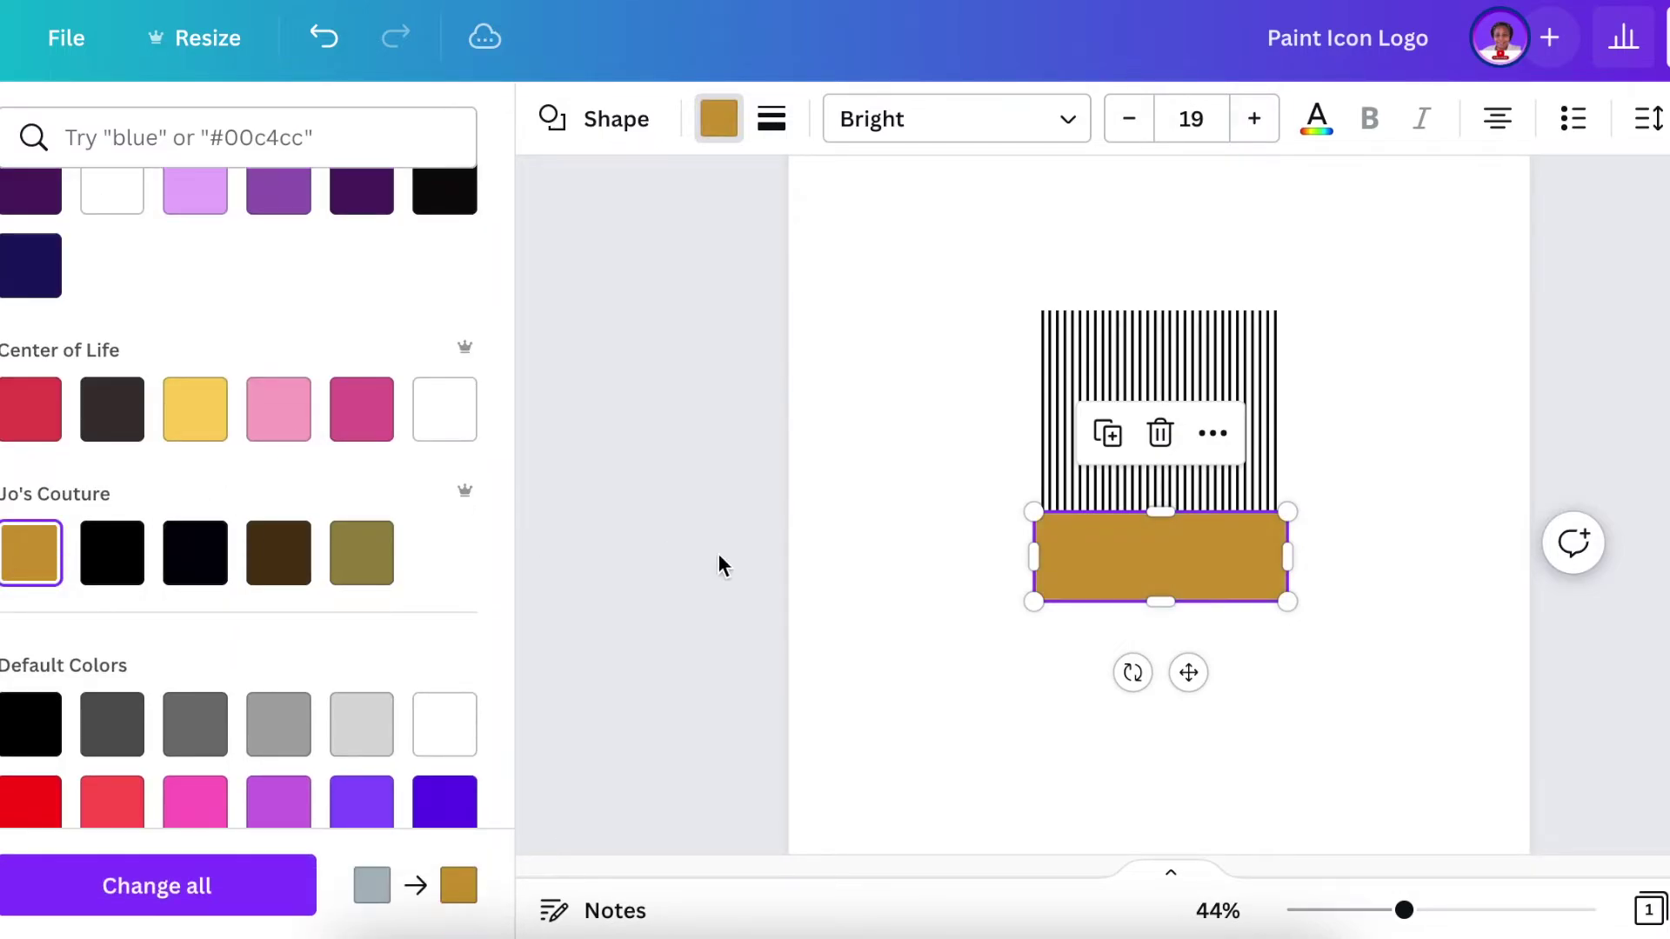
# Step: Add the flat-topped basic shape with a semicircular lower end to the page
pyautogui.click(884, 609)
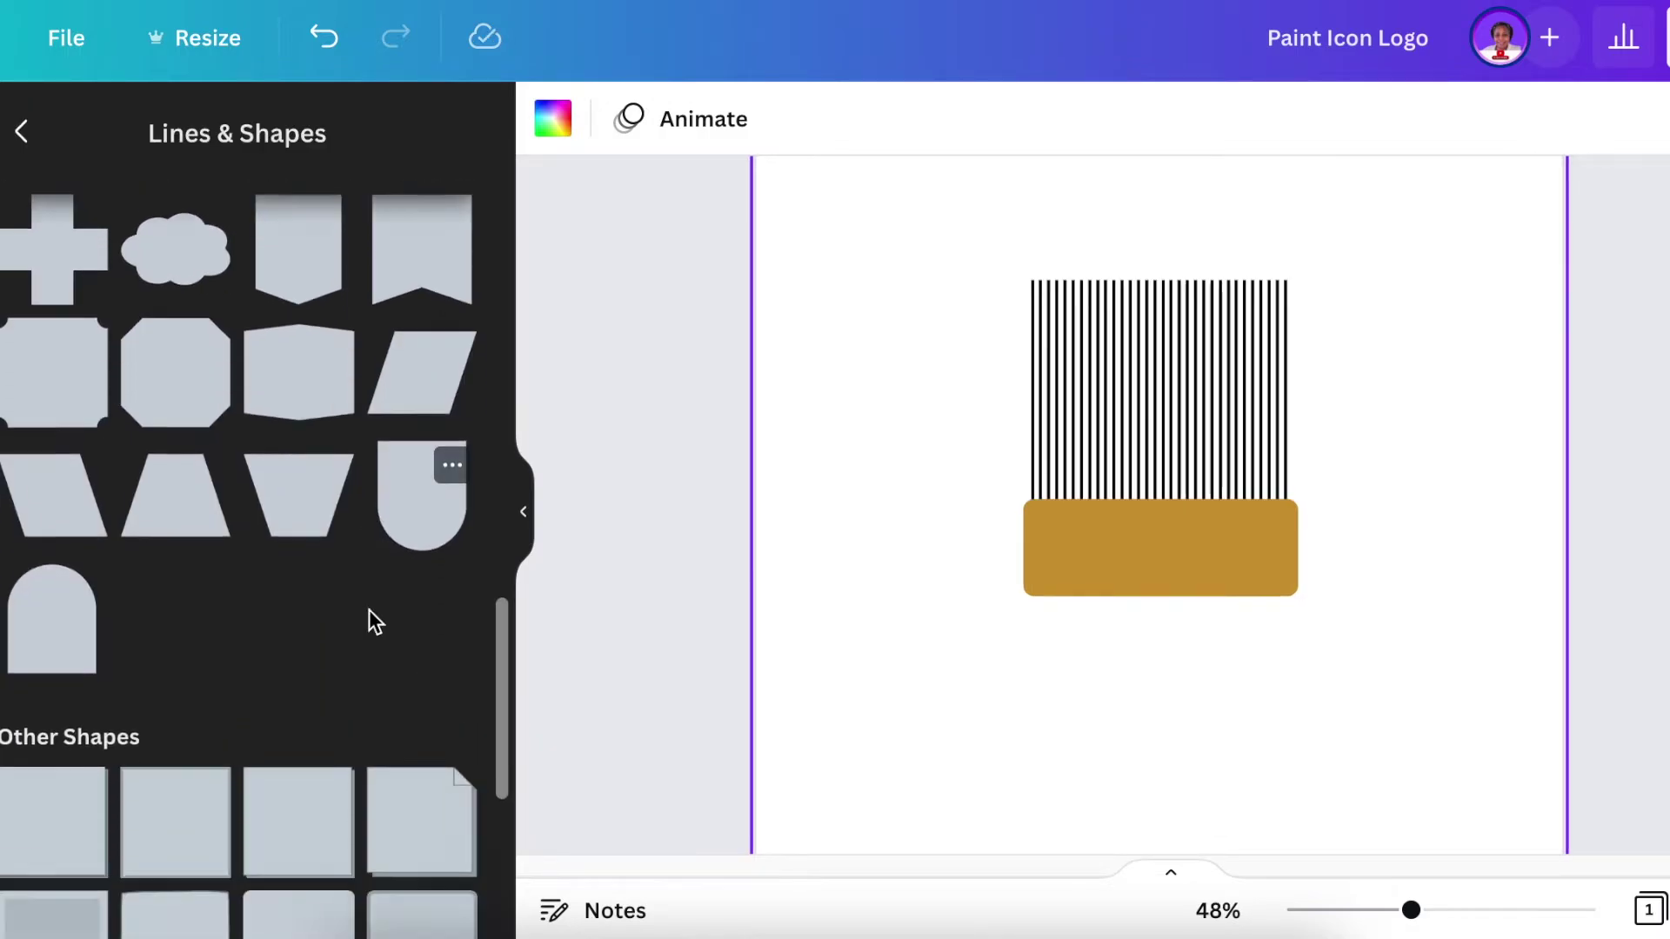
pyautogui.scroll(-3, 369, 609)
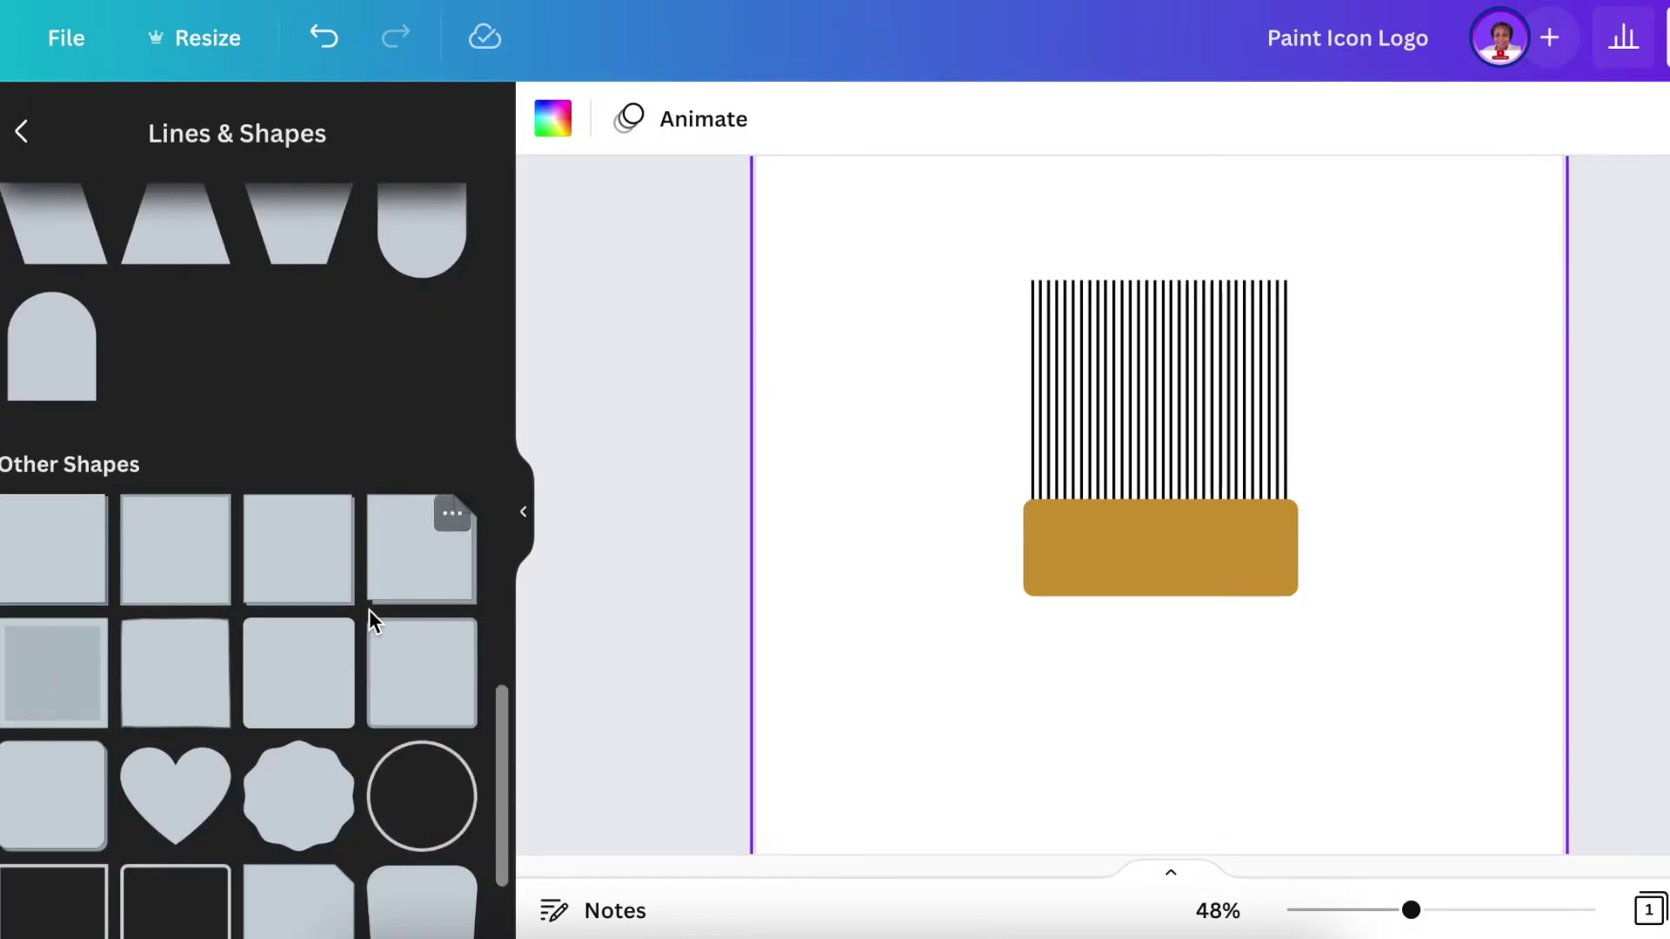
pyautogui.click(369, 609)
pyautogui.scroll(3, 369, 609)
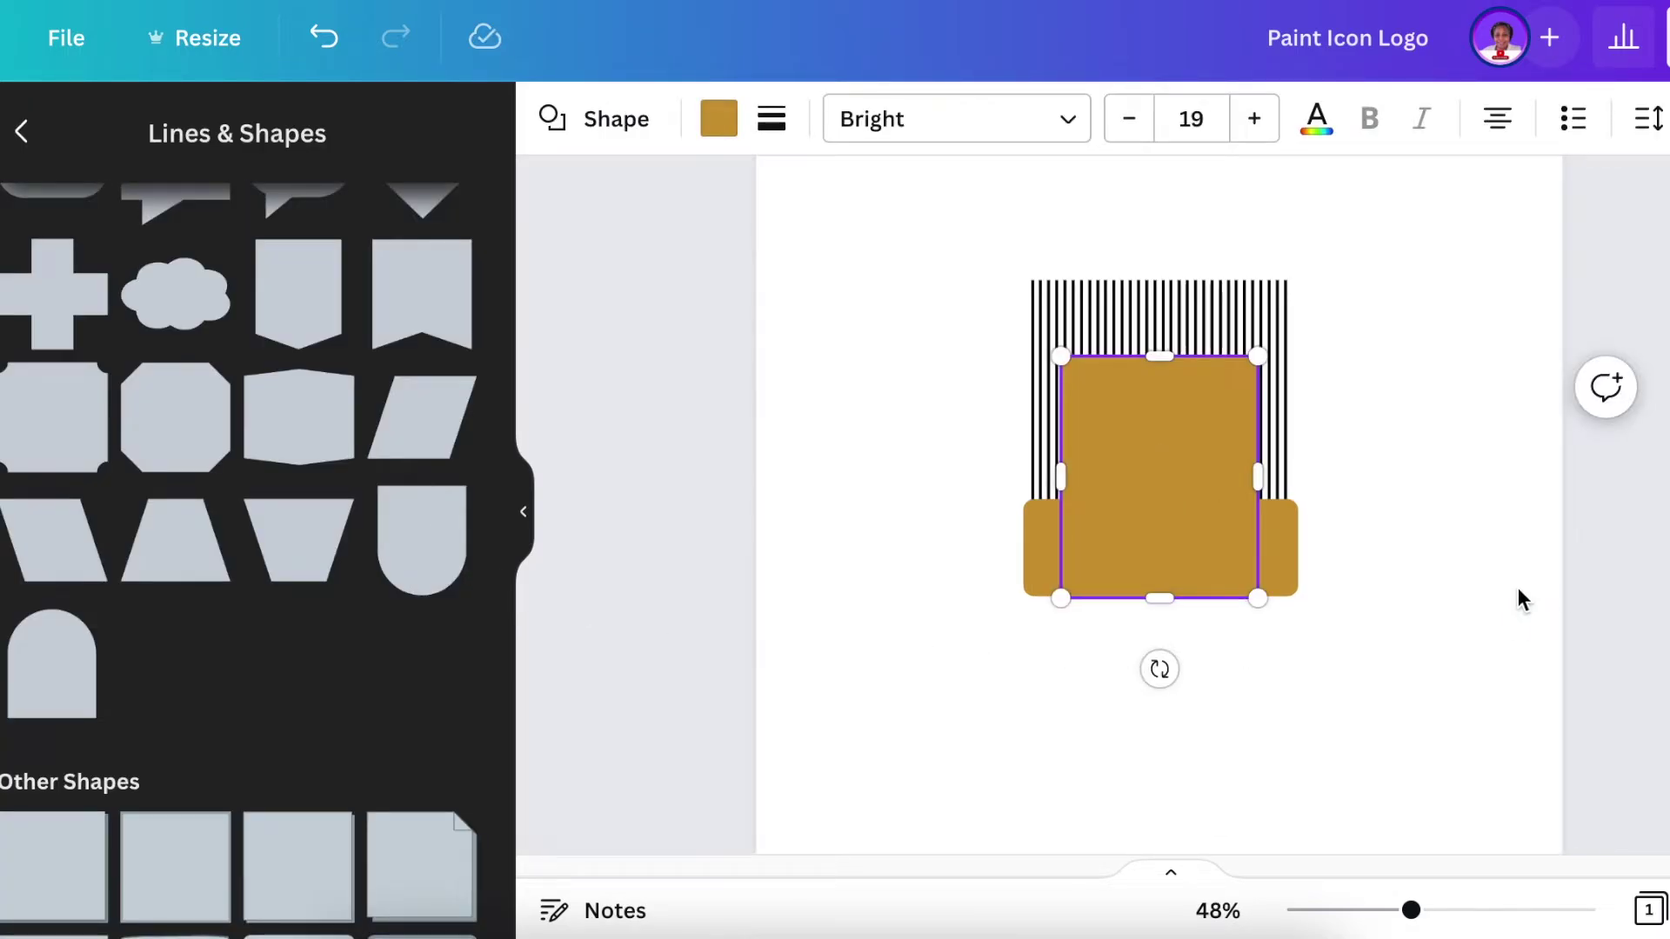
# Step: Narrow the round-bottomed shape to a handle about 79 wide and place it centred beneath the golden brown band
pyautogui.moveTo(1152, 497)
pyautogui.mouseDown()
pyautogui.moveTo(1166, 681)
pyautogui.moveTo(1152, 683)
pyautogui.mouseUp()
pyautogui.moveTo(1253, 701); pyautogui.dragTo(1119, 697)
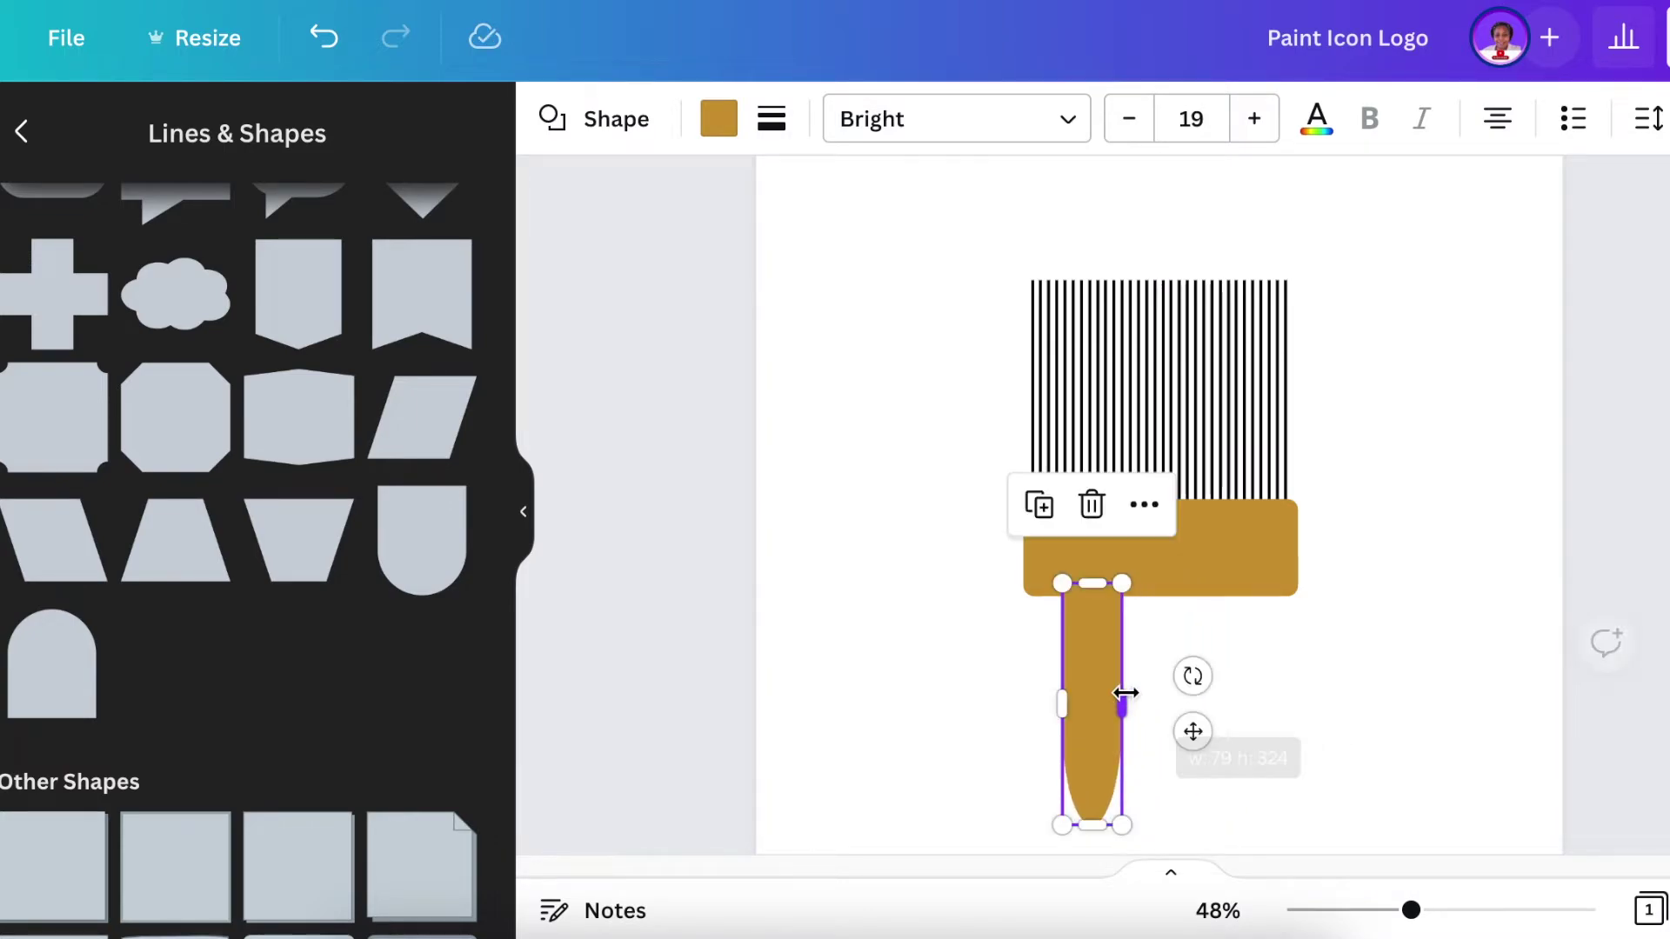
pyautogui.scroll(-2, 1088, 589)
pyautogui.moveTo(1088, 589); pyautogui.dragTo(1154, 582)
pyautogui.click(1275, 613)
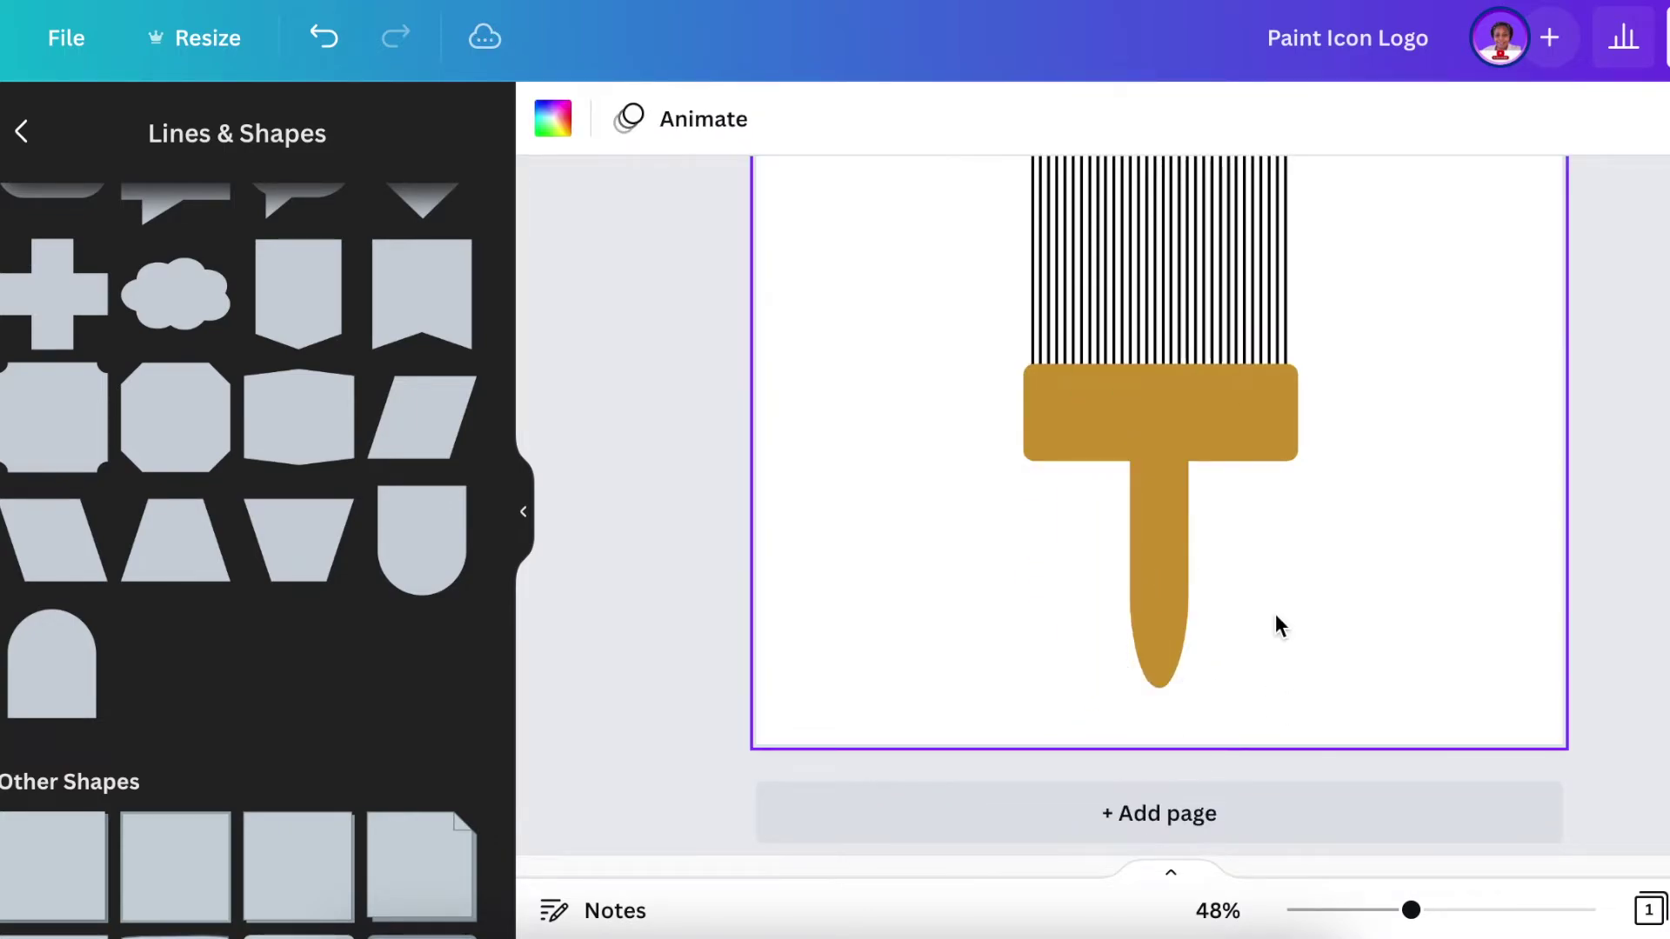
pyautogui.click(1157, 555)
pyautogui.click(1261, 604)
pyautogui.scroll(1, 1262, 605)
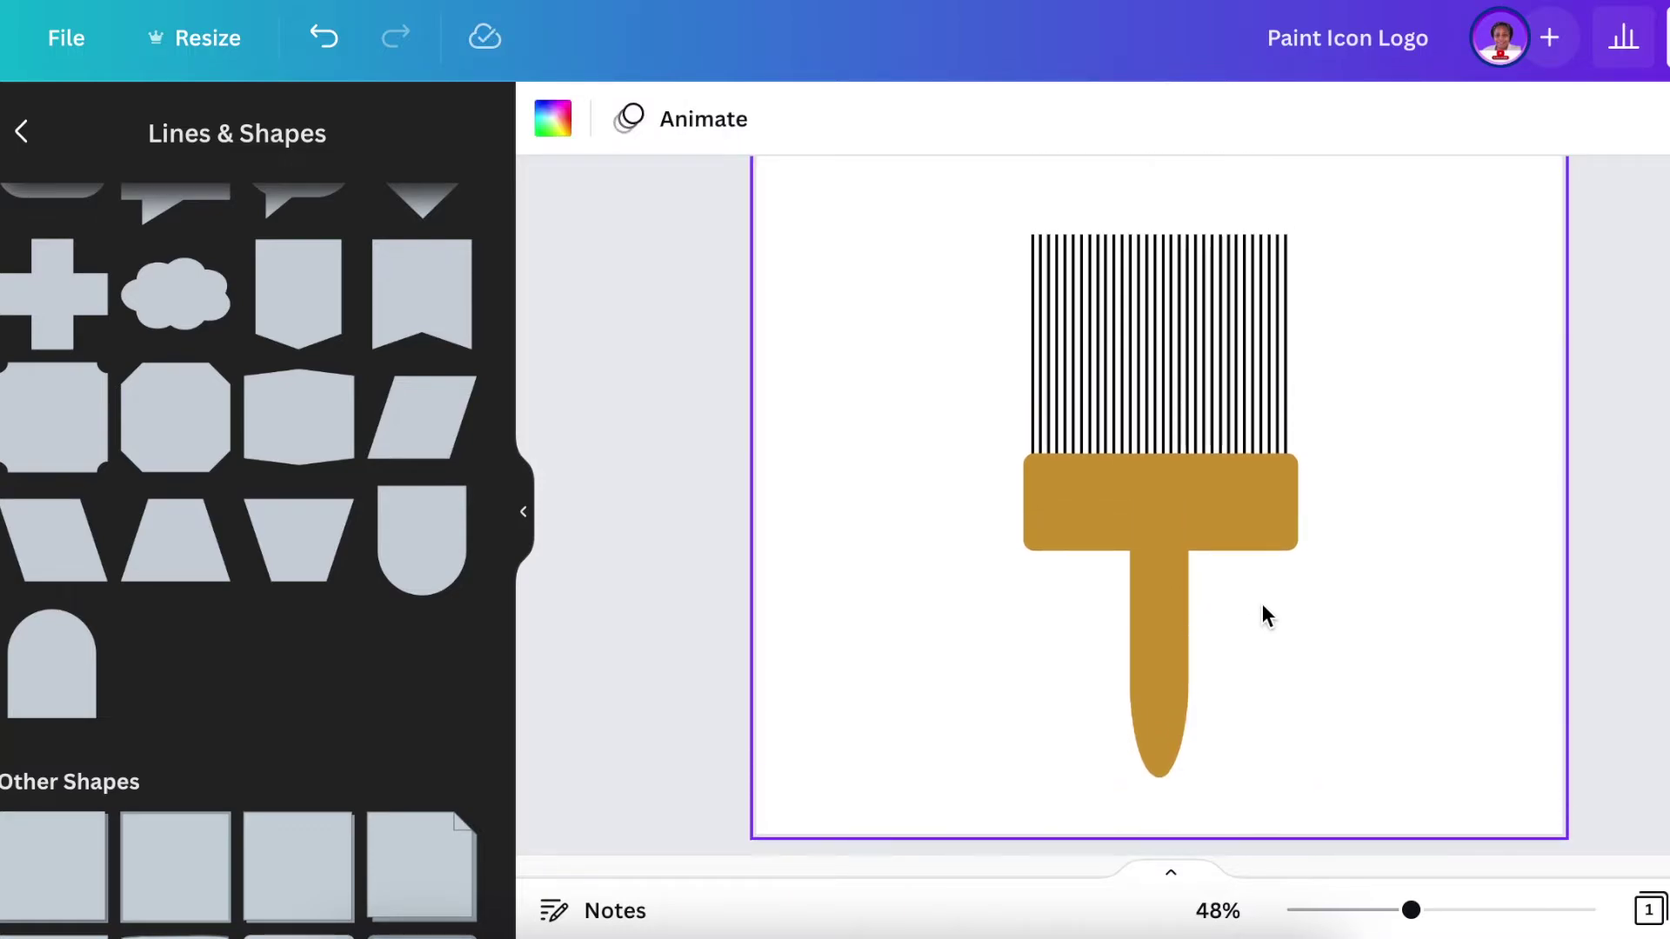
pyautogui.scroll(1, 1261, 613)
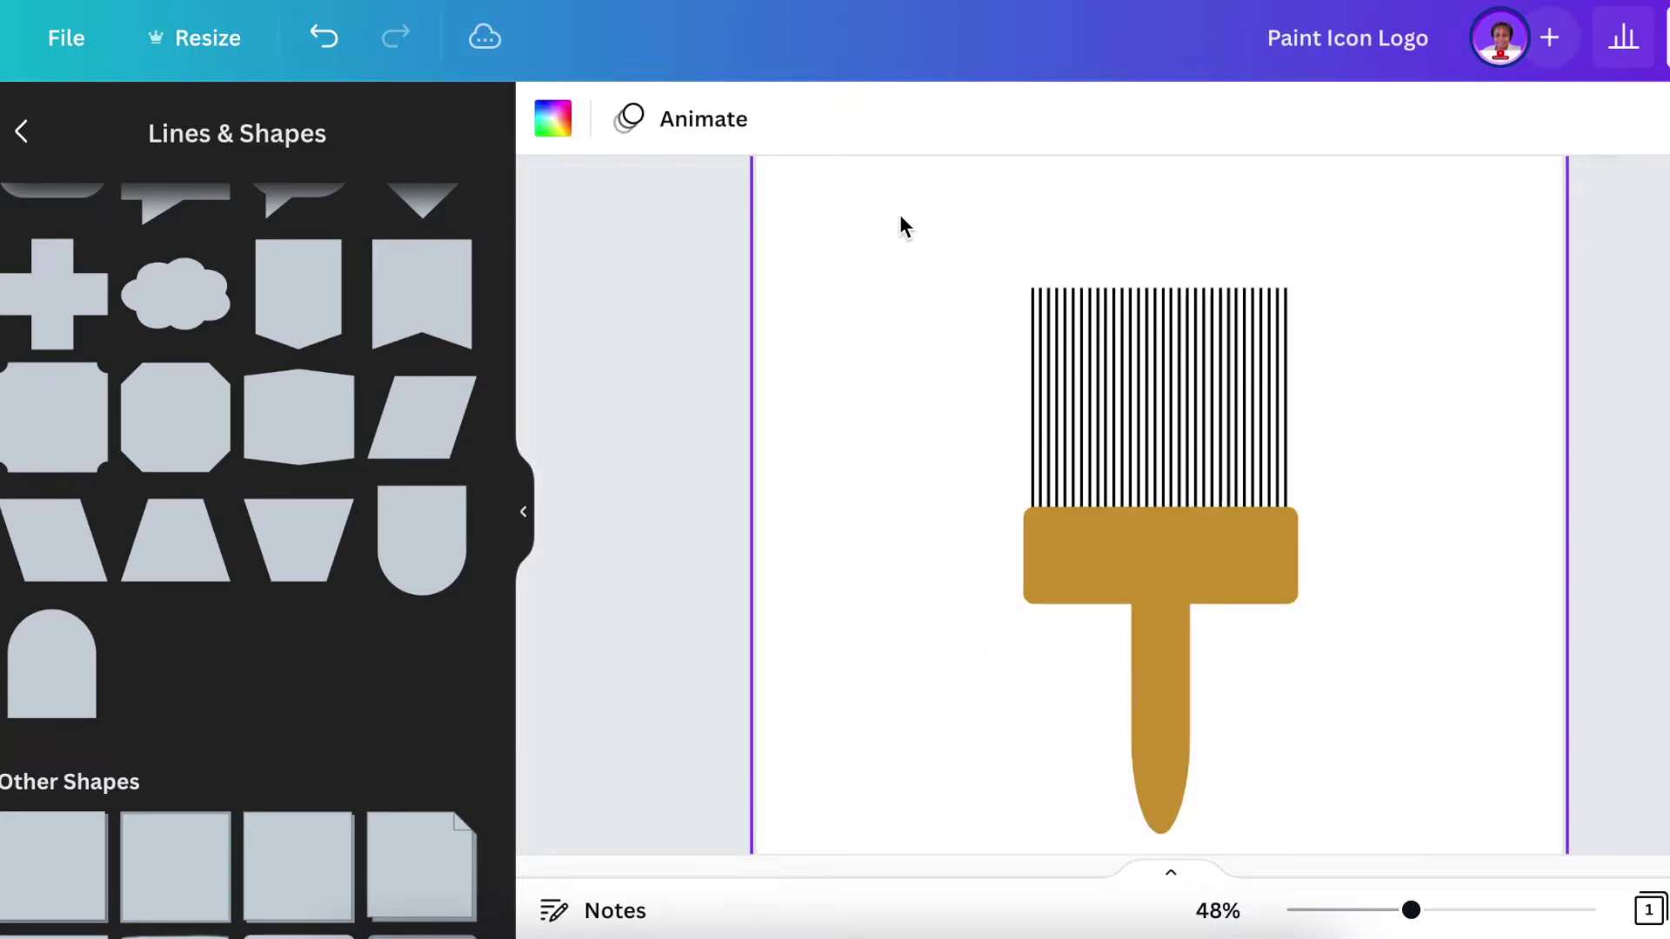
# Step: Select the bristles, band and handle together, scale the paintbrush down and centre it on the page
pyautogui.moveTo(899, 216); pyautogui.dragTo(1367, 845)
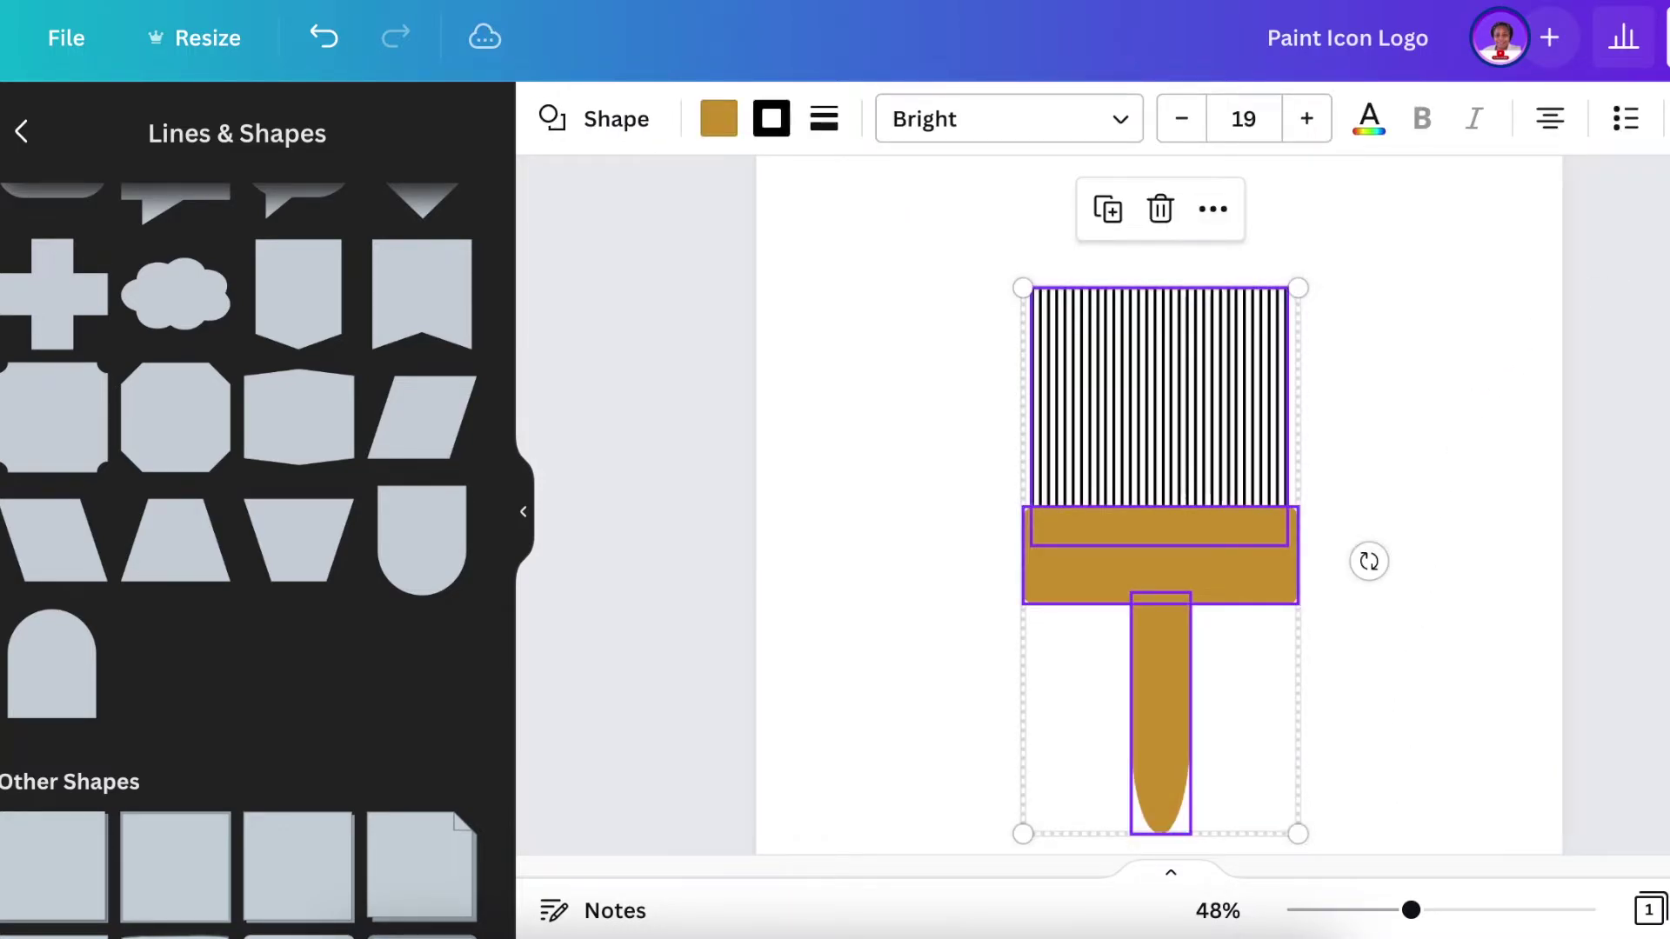
pyautogui.click(1535, 512)
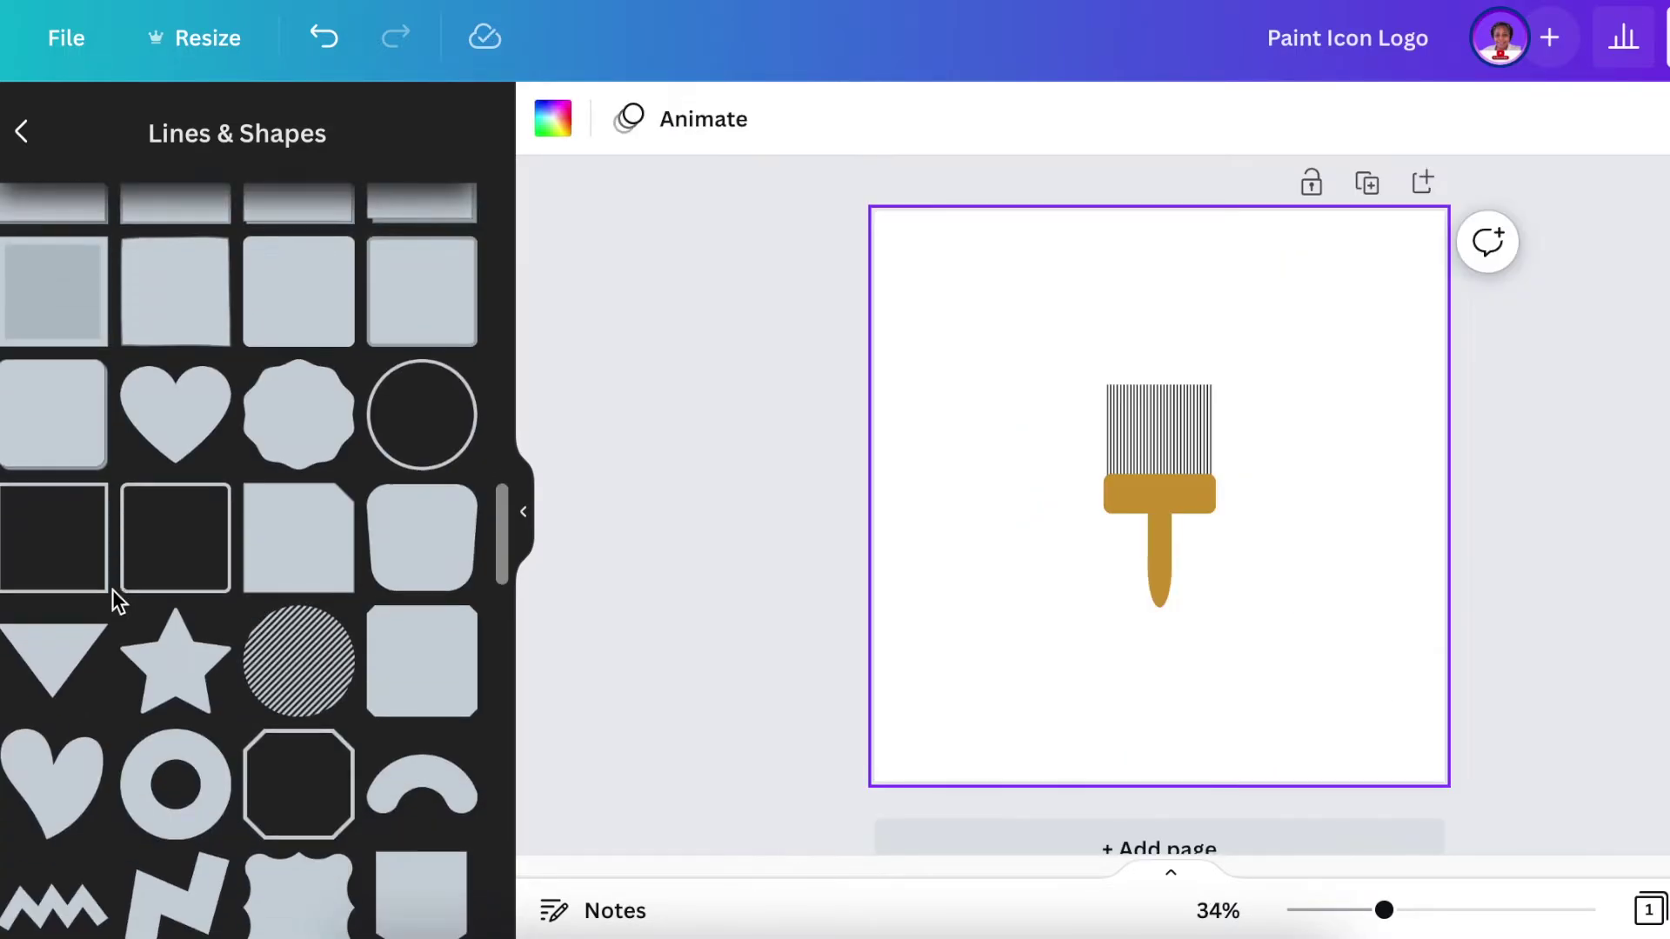
# Step: Add a thin circle outline centred around the paintbrush
pyautogui.scroll(-1, 116, 600)
pyautogui.click(448, 428)
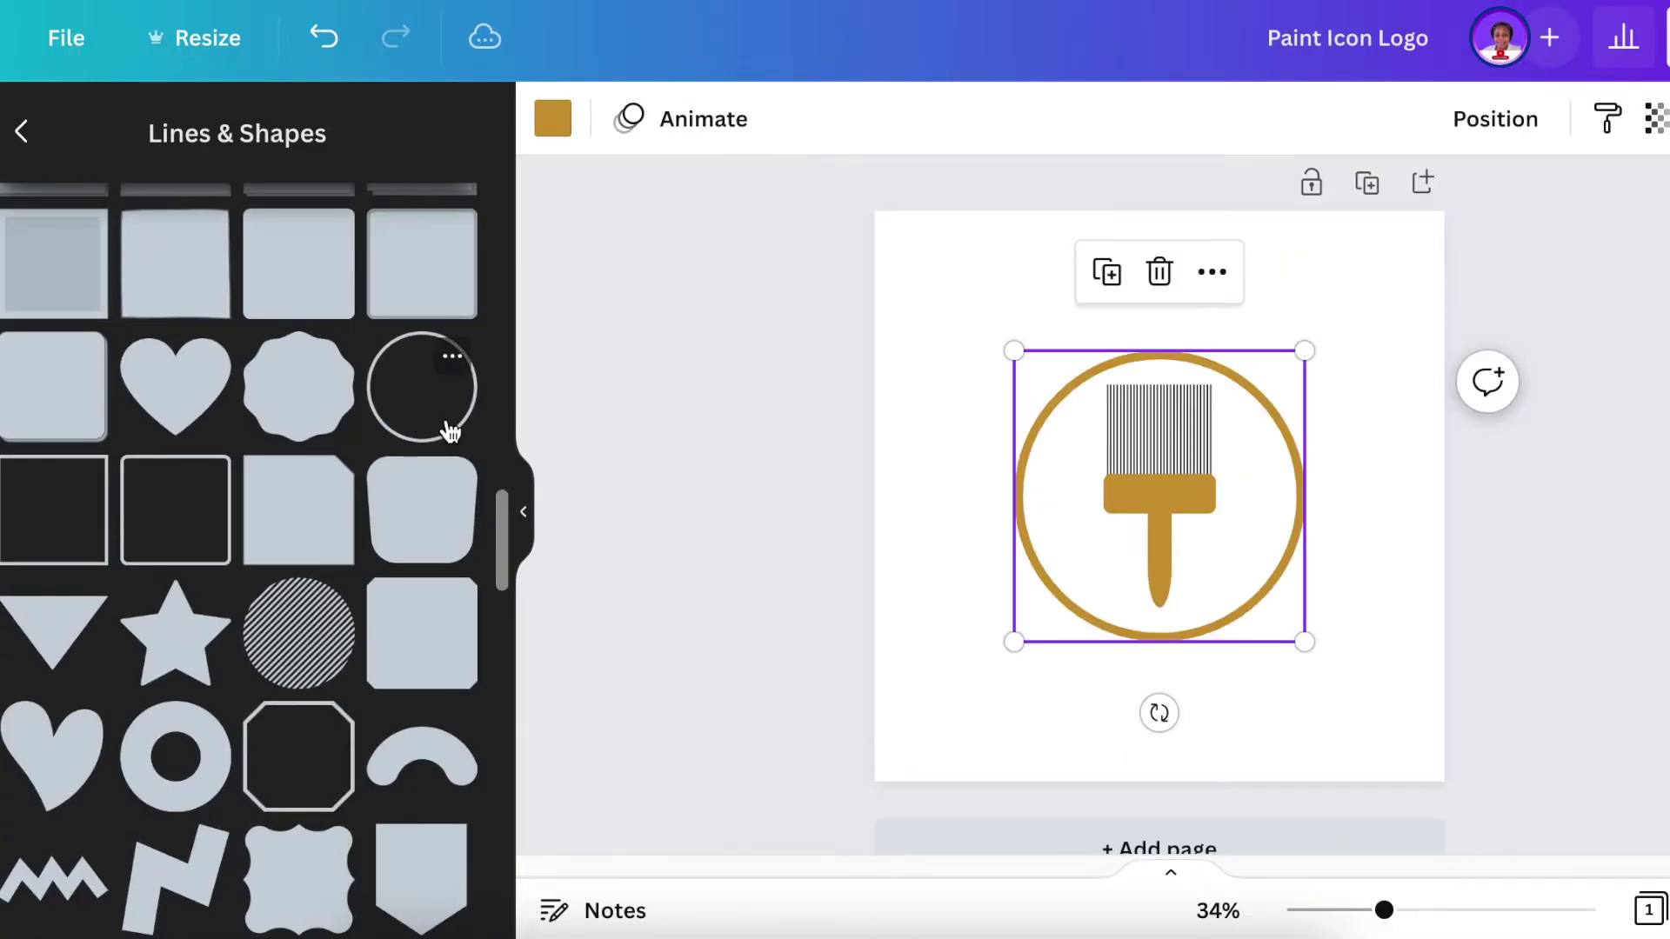
pyautogui.click(1291, 729)
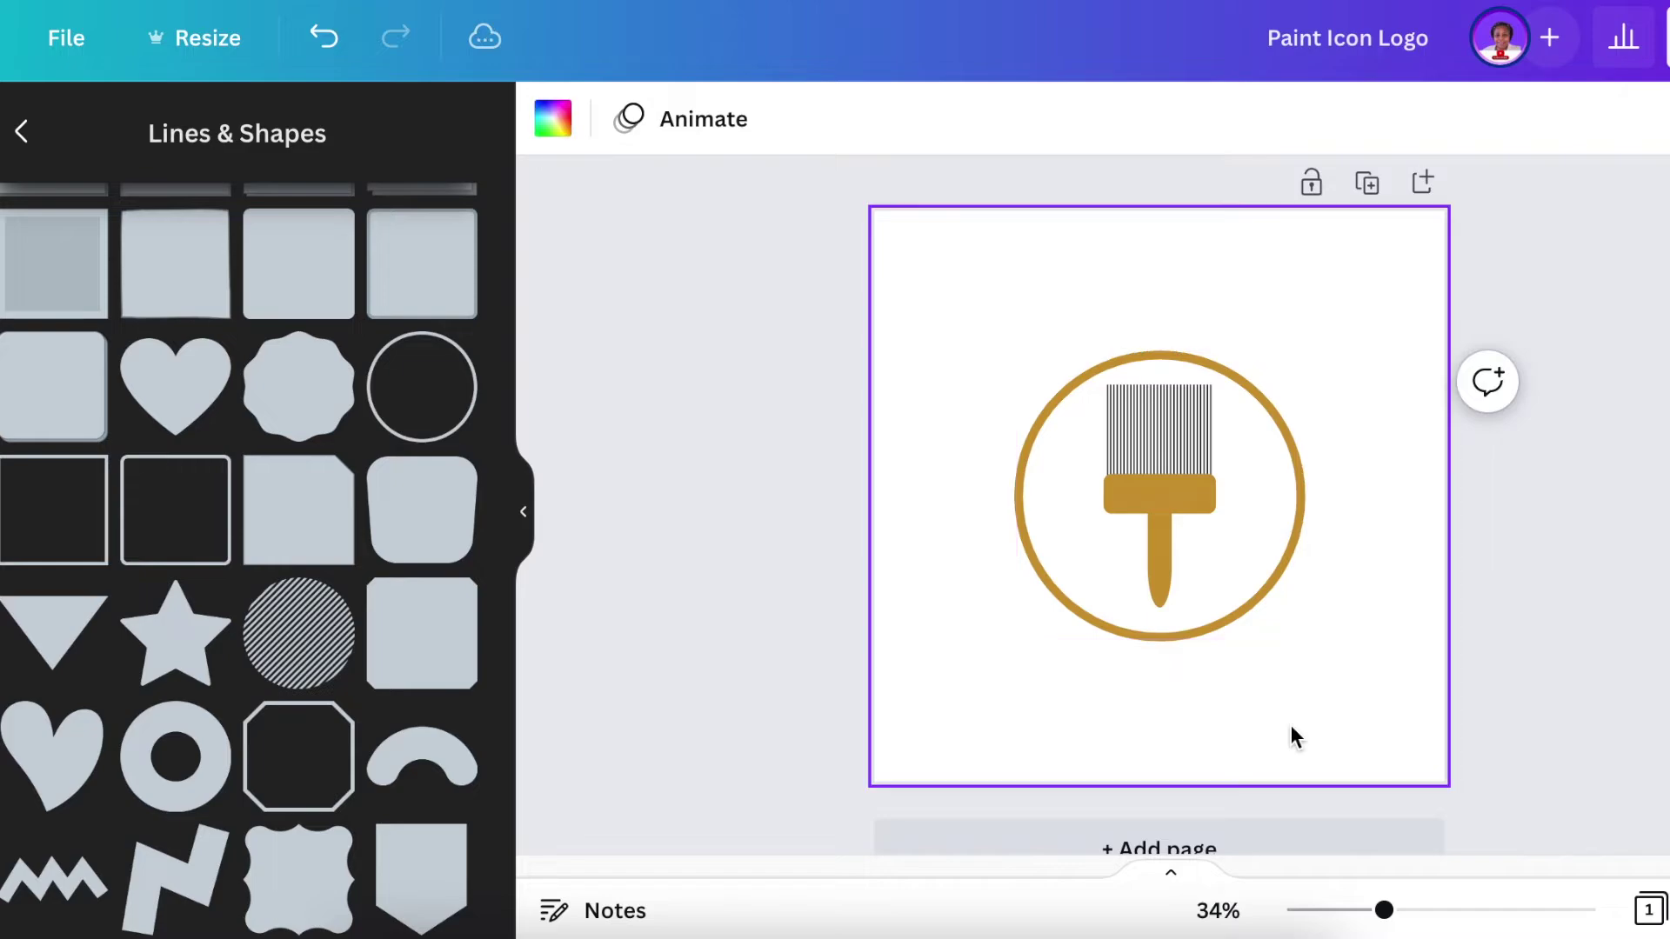
pyautogui.click(1236, 612)
pyautogui.moveTo(1233, 609); pyautogui.dragTo(1228, 607)
pyautogui.click(1208, 745)
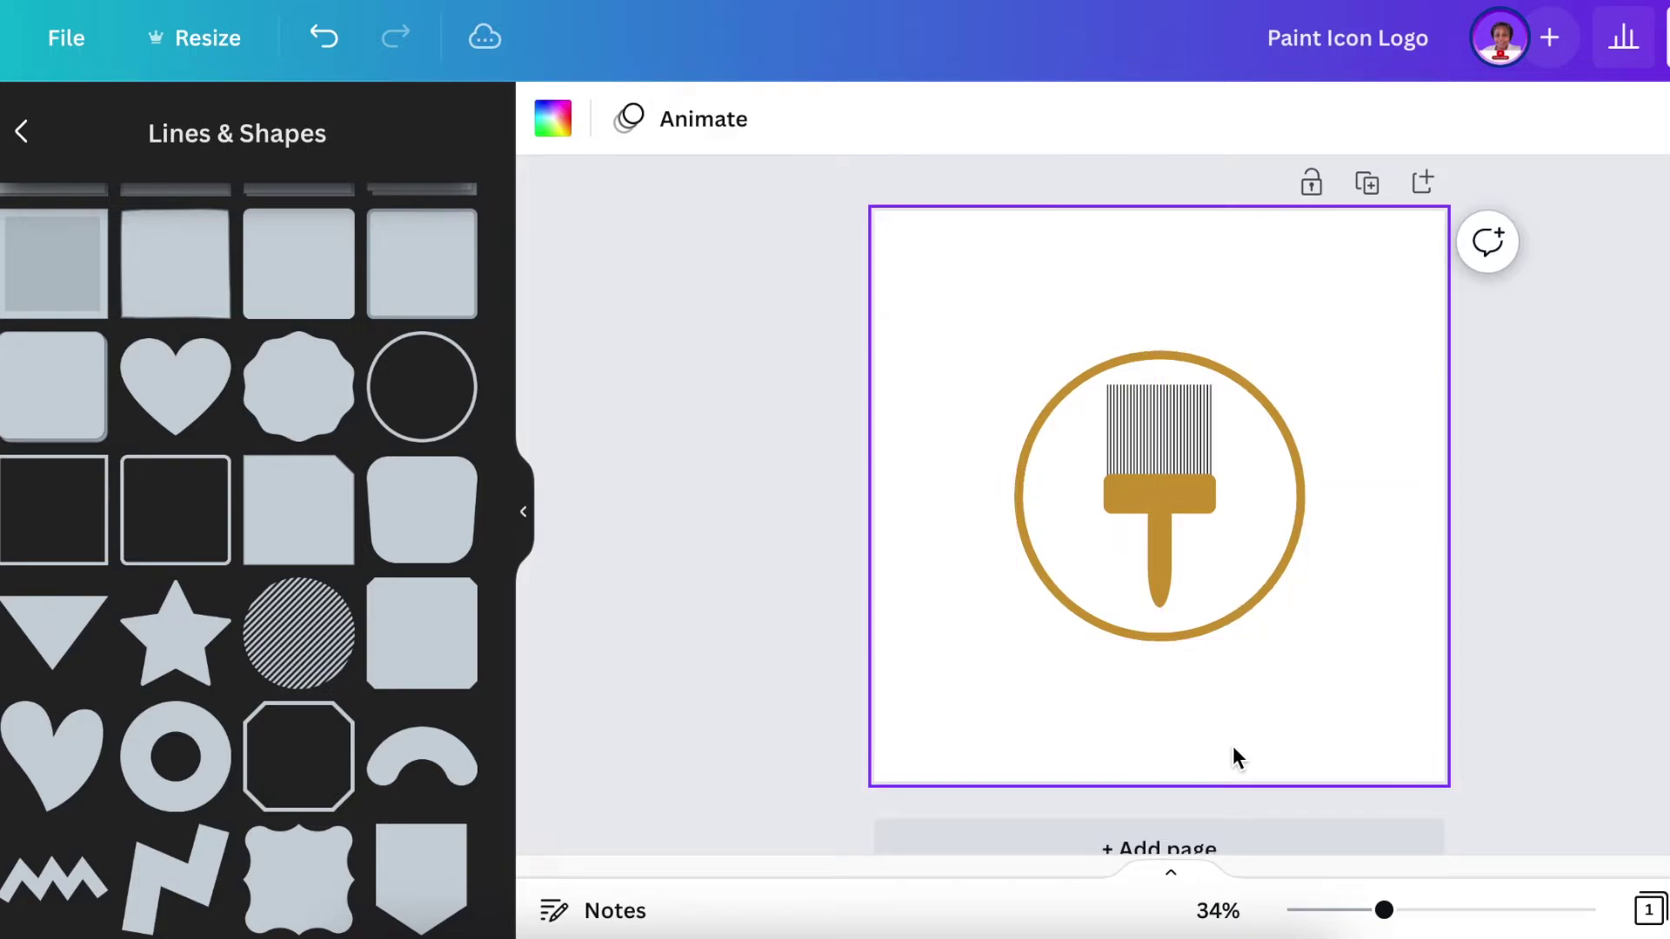
# Step: Download the logo as a PNG with a transparent background
pyautogui.click(1666, 37)
pyautogui.scroll(-2, 1632, 560)
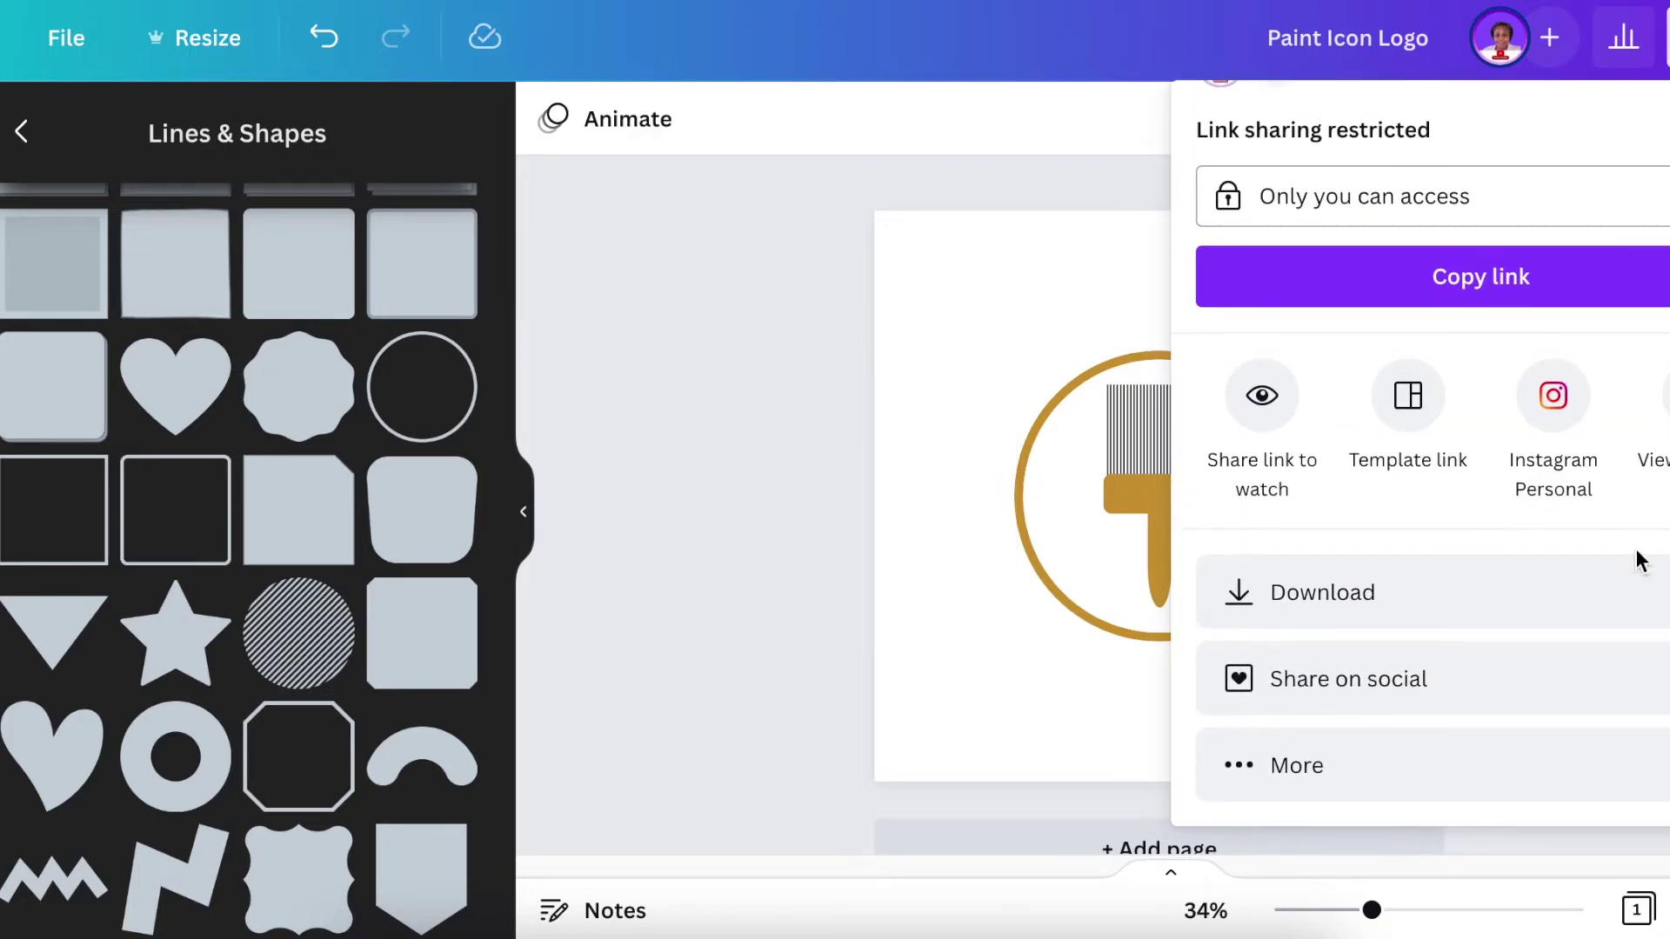
pyautogui.click(1629, 600)
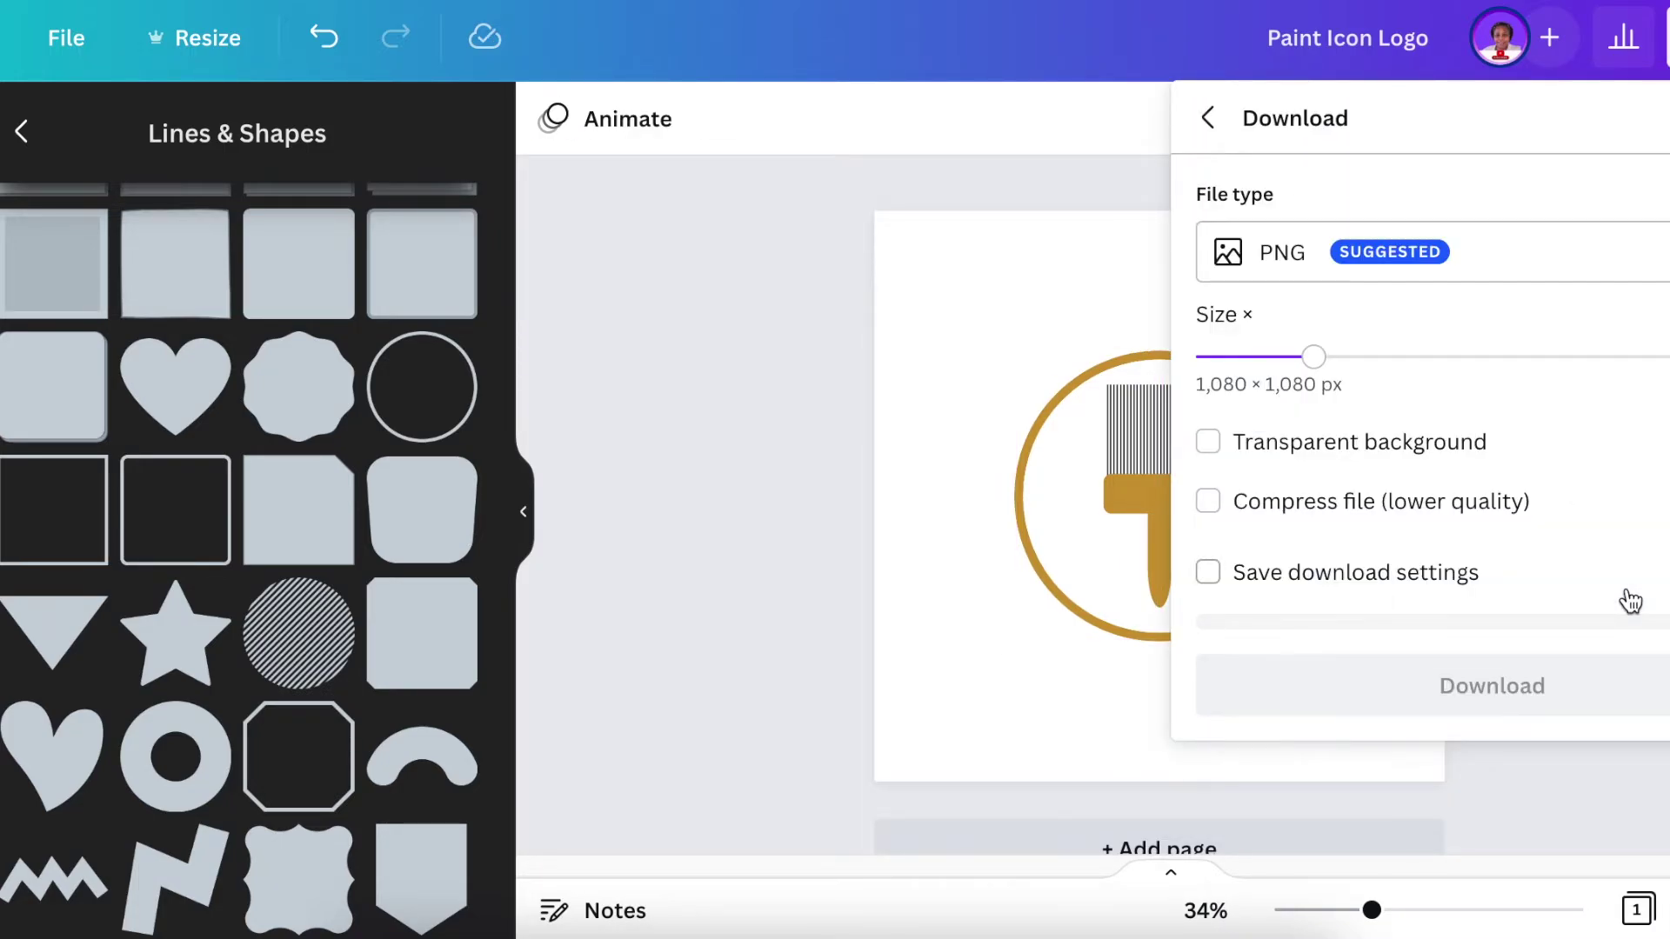
pyautogui.click(1208, 441)
pyautogui.click(1533, 587)
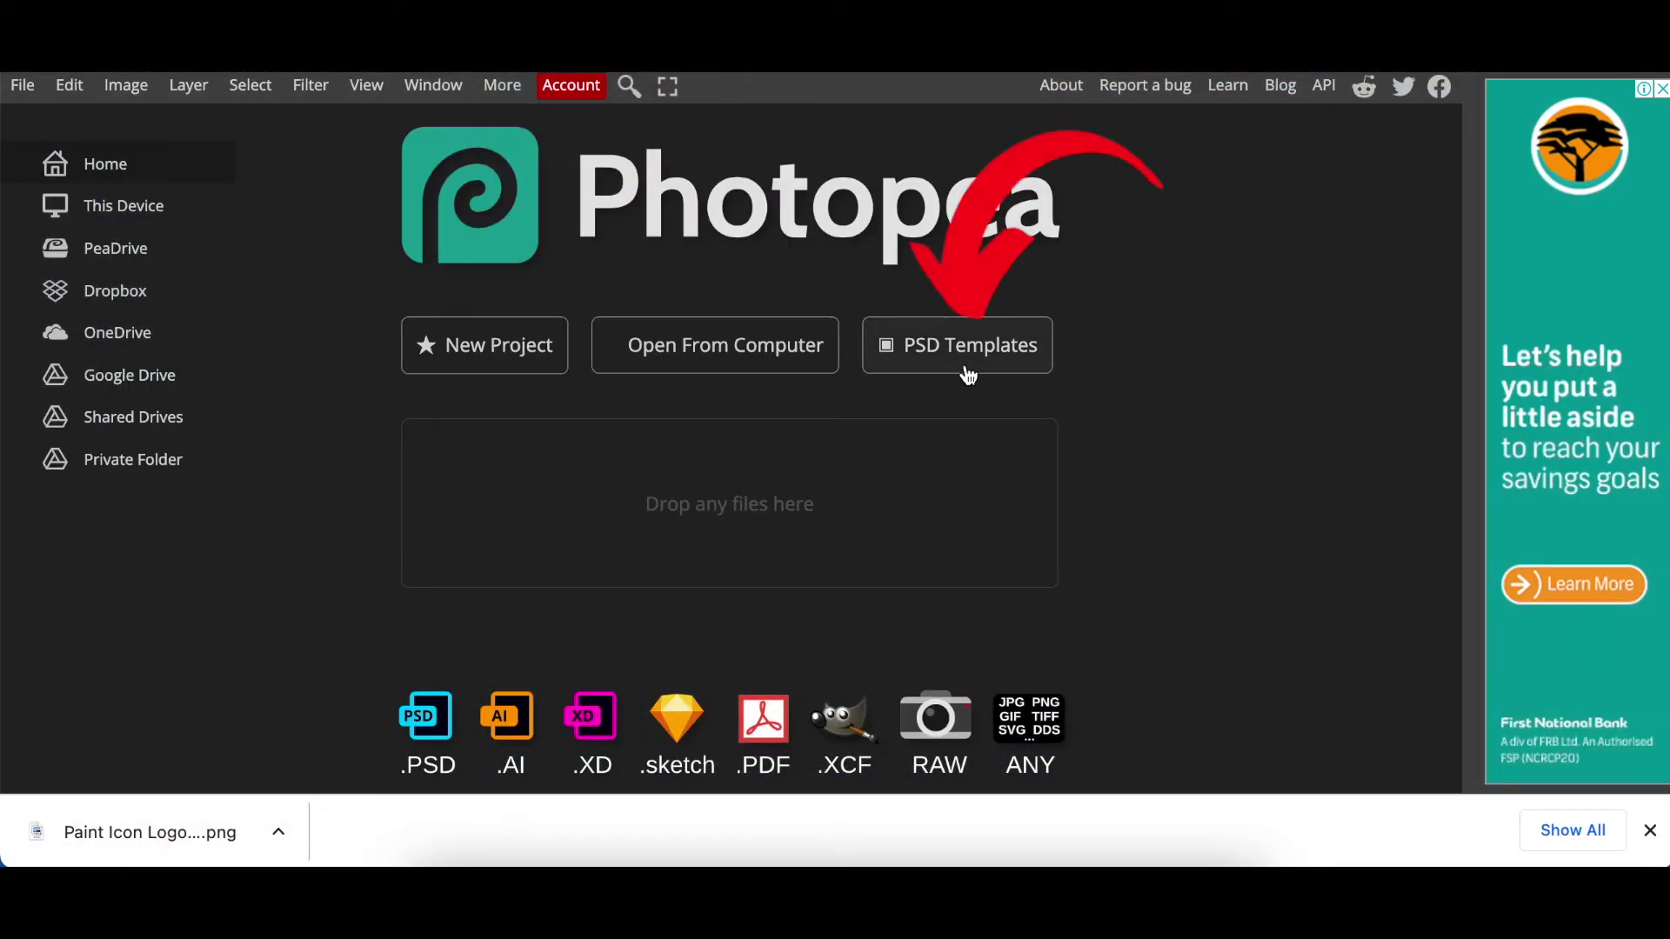
# Step: Switch to Photopea and open the White Logo Mockup from the PSD templates
pyautogui.click(964, 359)
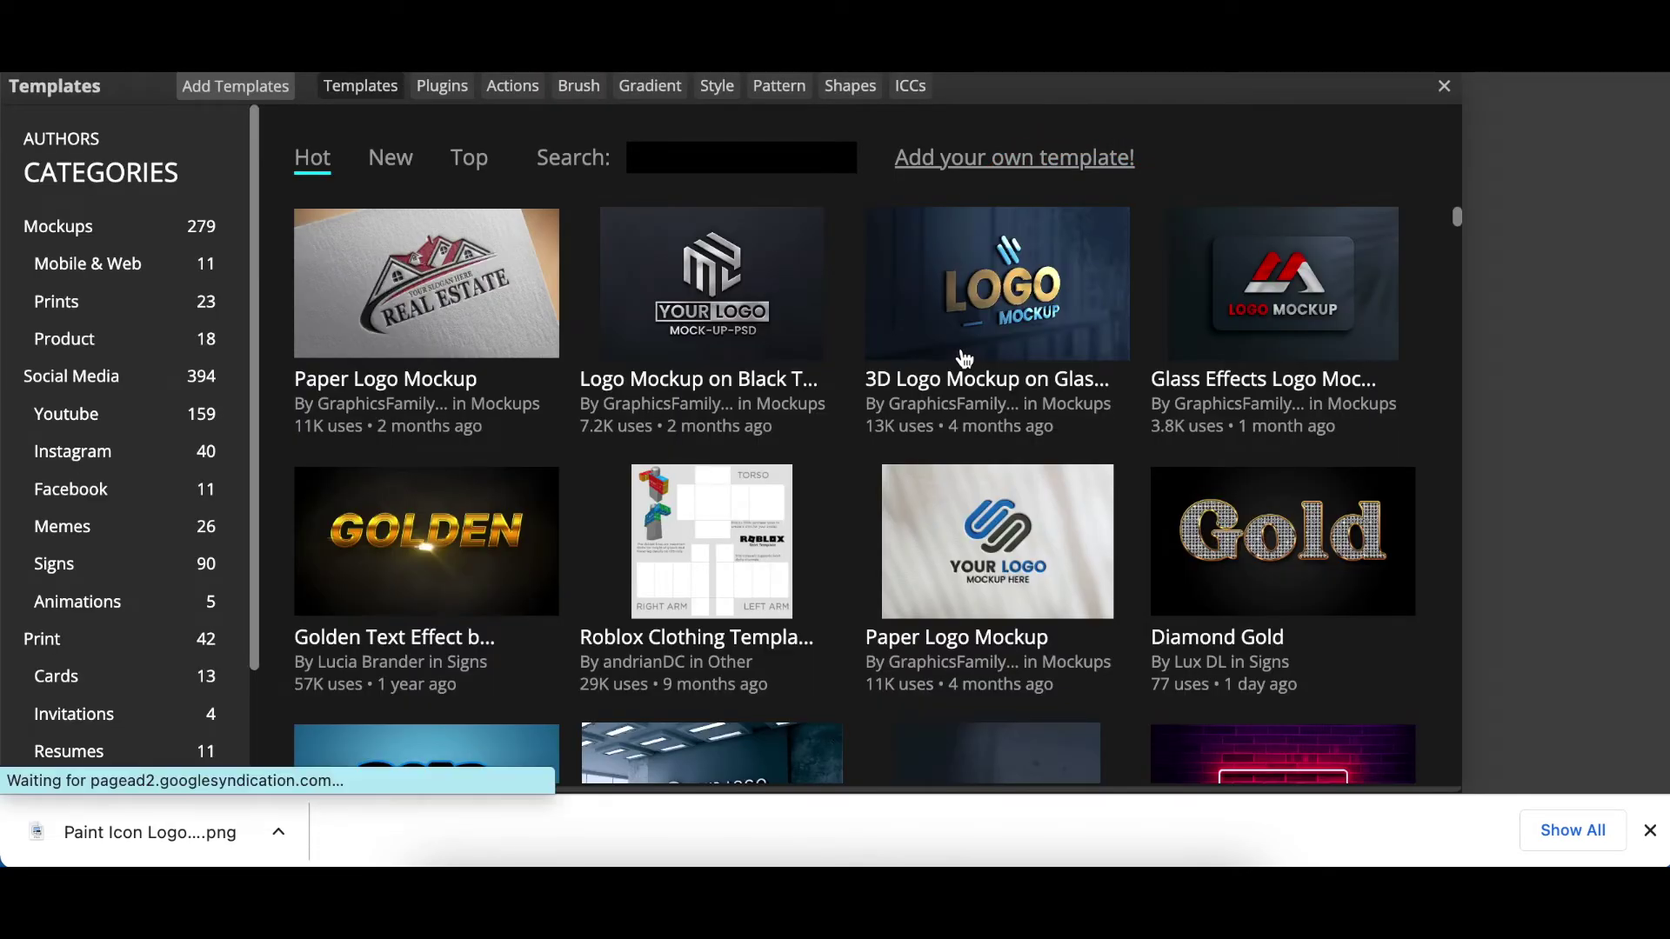
pyautogui.click(1348, 314)
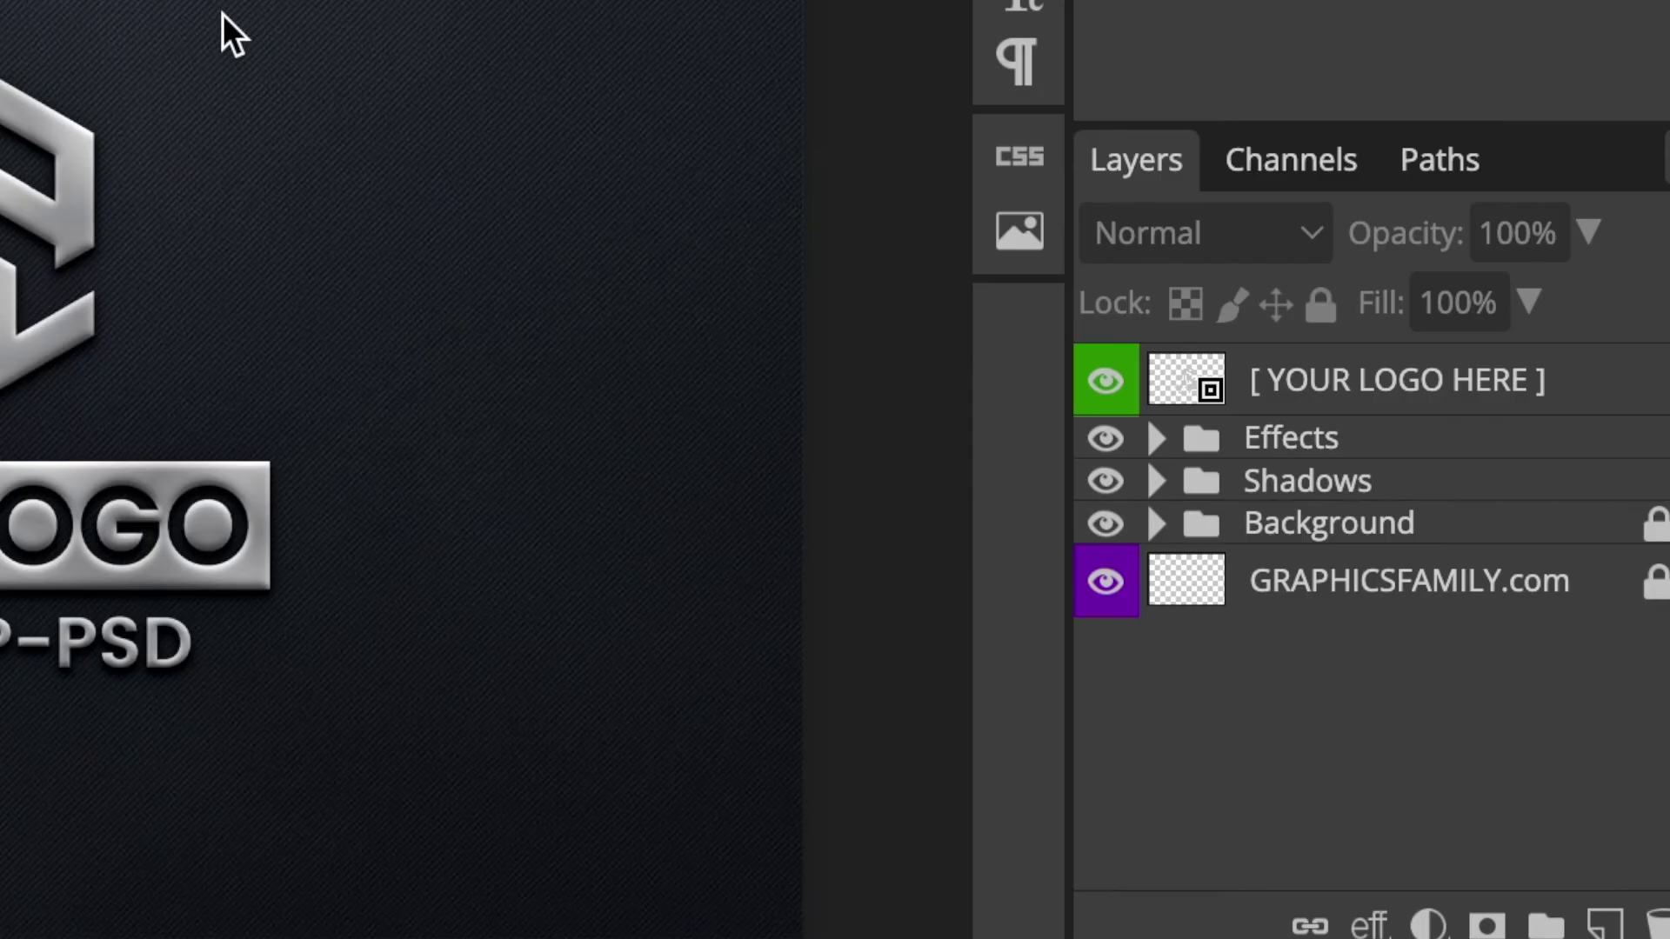
# Step: Open the contents of the [ YOUR LOGO HERE ] smart object and hide its Graphicsfamily layer
pyautogui.doubleClick(1202, 402)
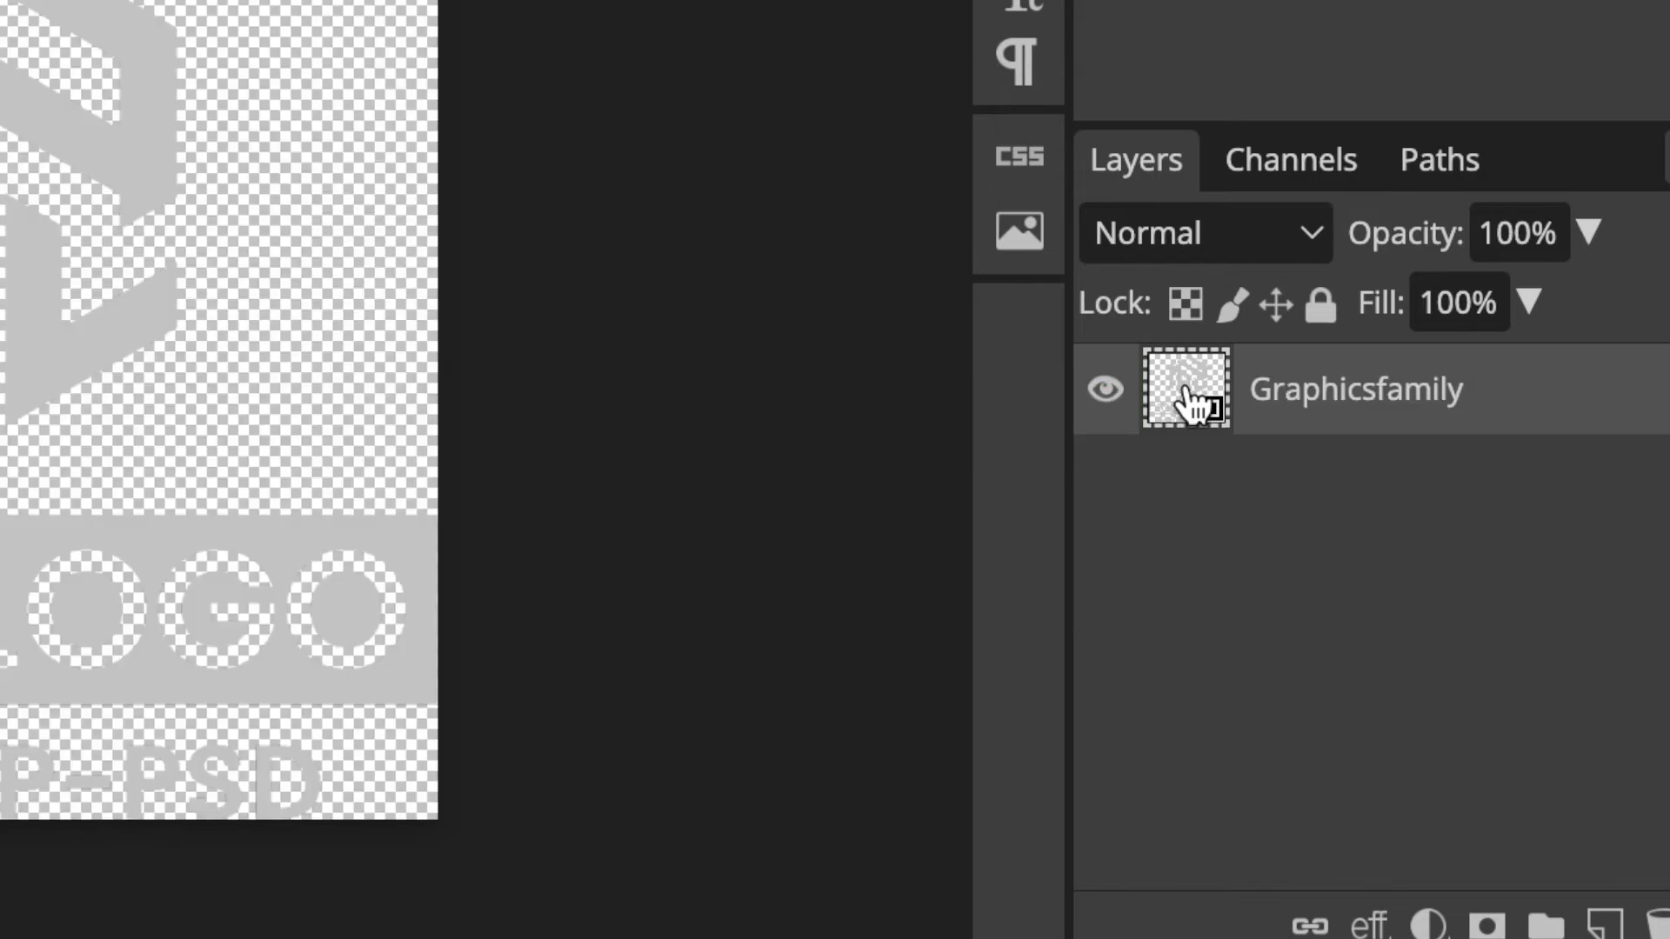
pyautogui.click(1108, 391)
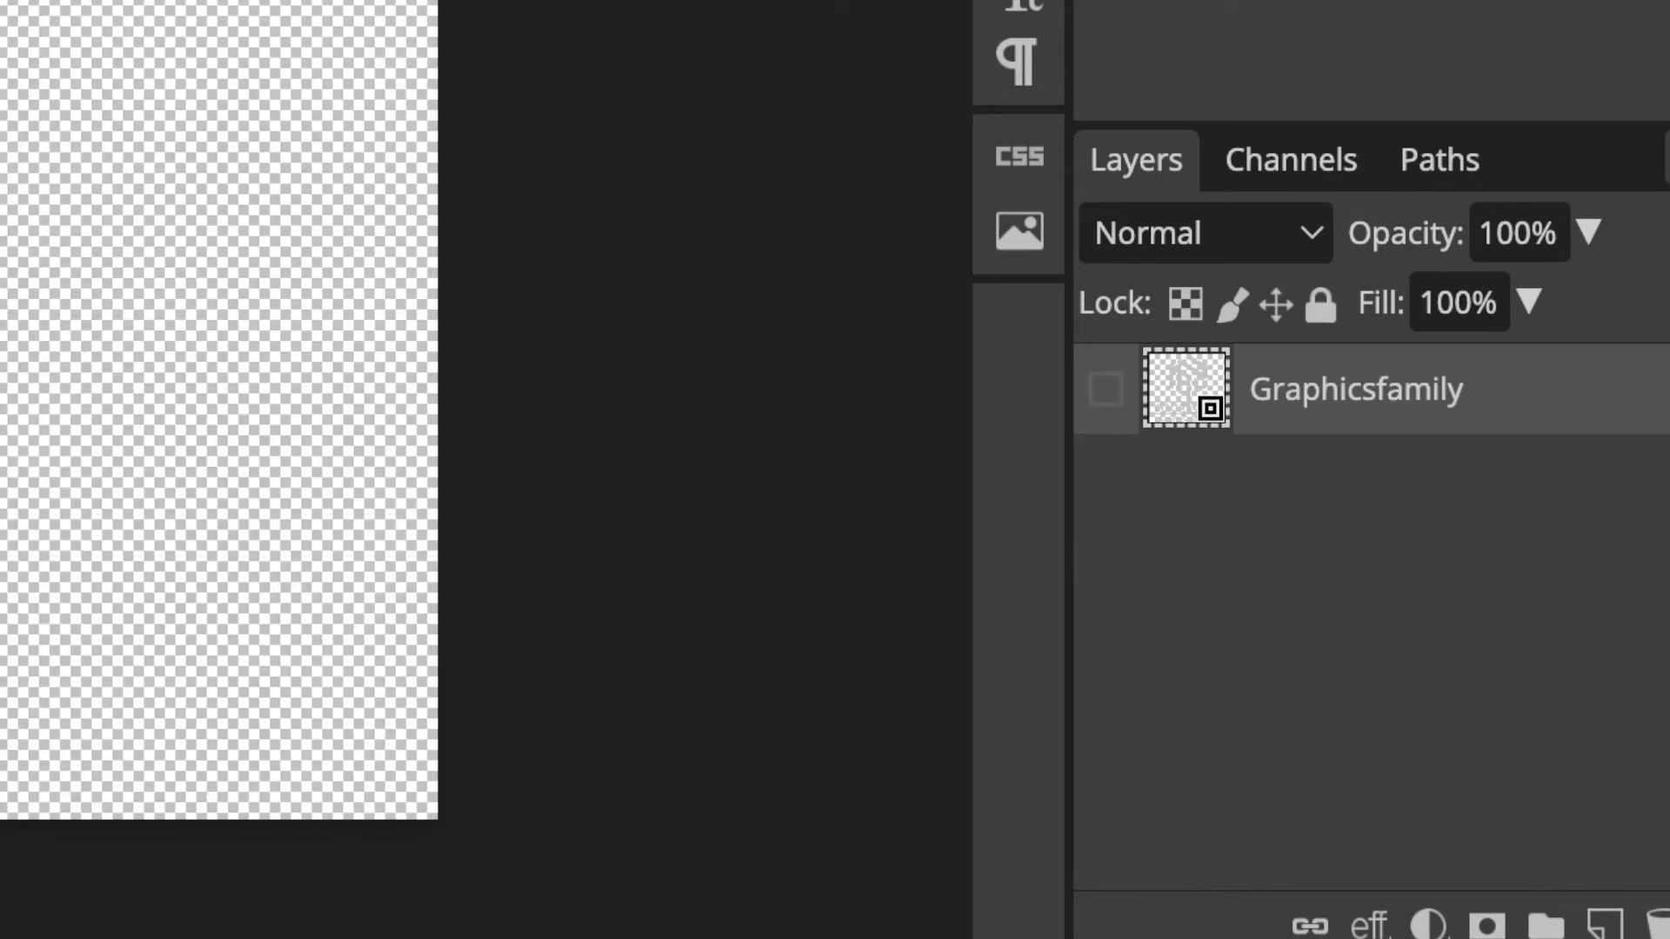
# Step: Place the downloaded Paint Icon Logo PNG into the Graphicsfamily document and save the smart object
pyautogui.moveTo(435, 832); pyautogui.dragTo(435, 628)
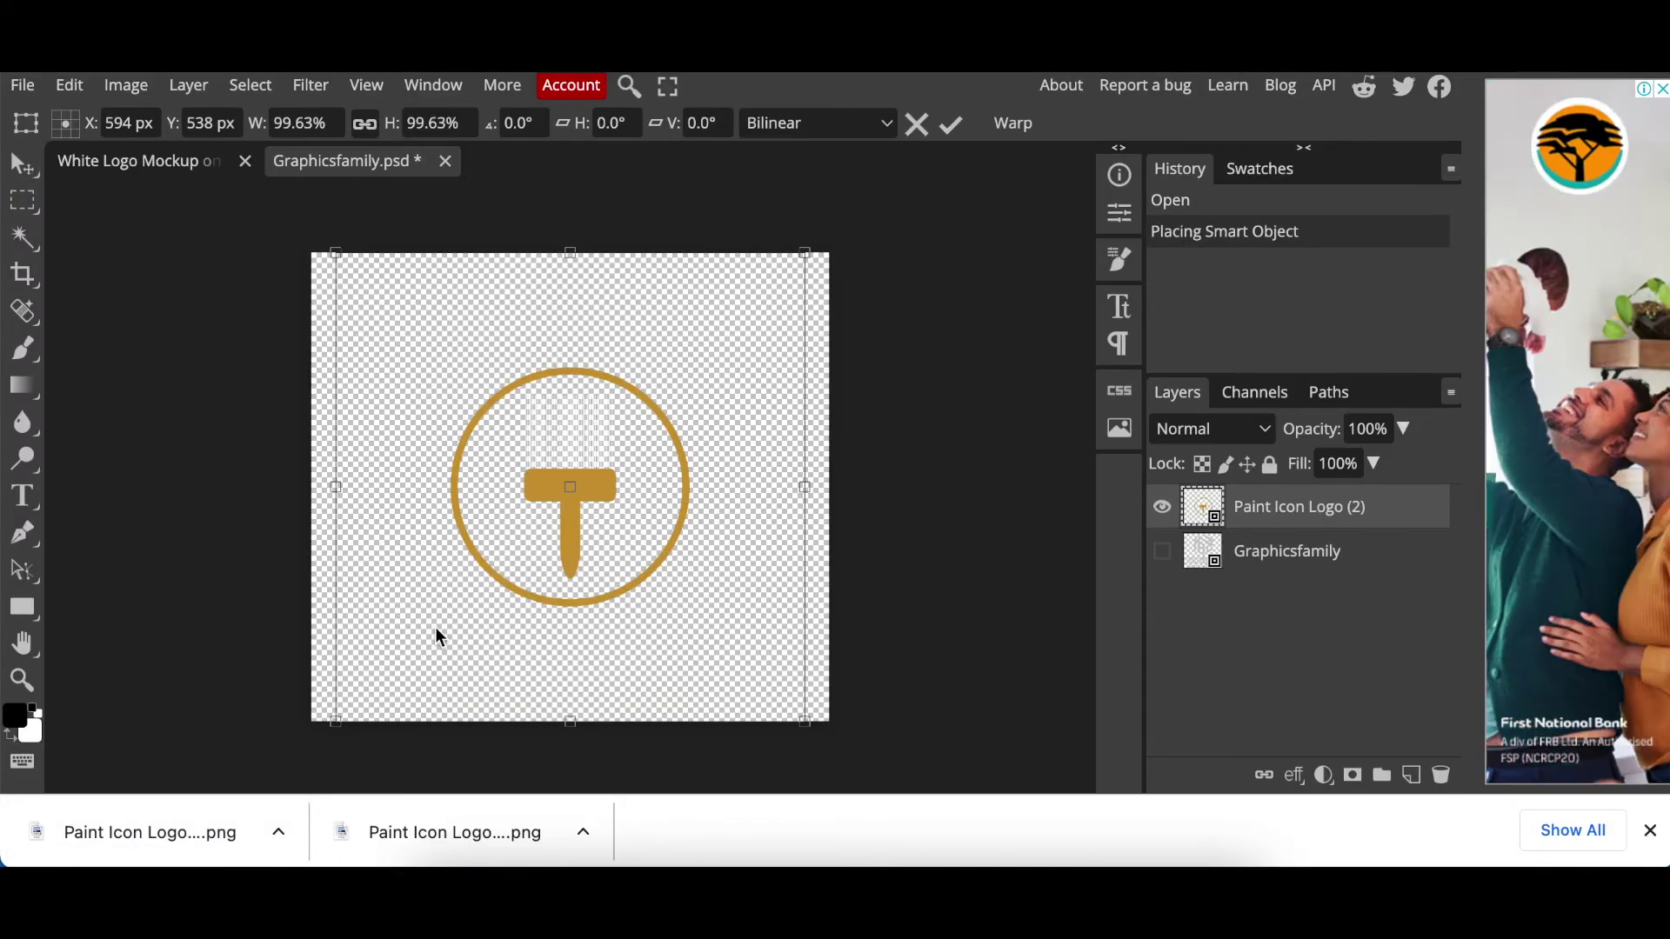
pyautogui.click(12, 82)
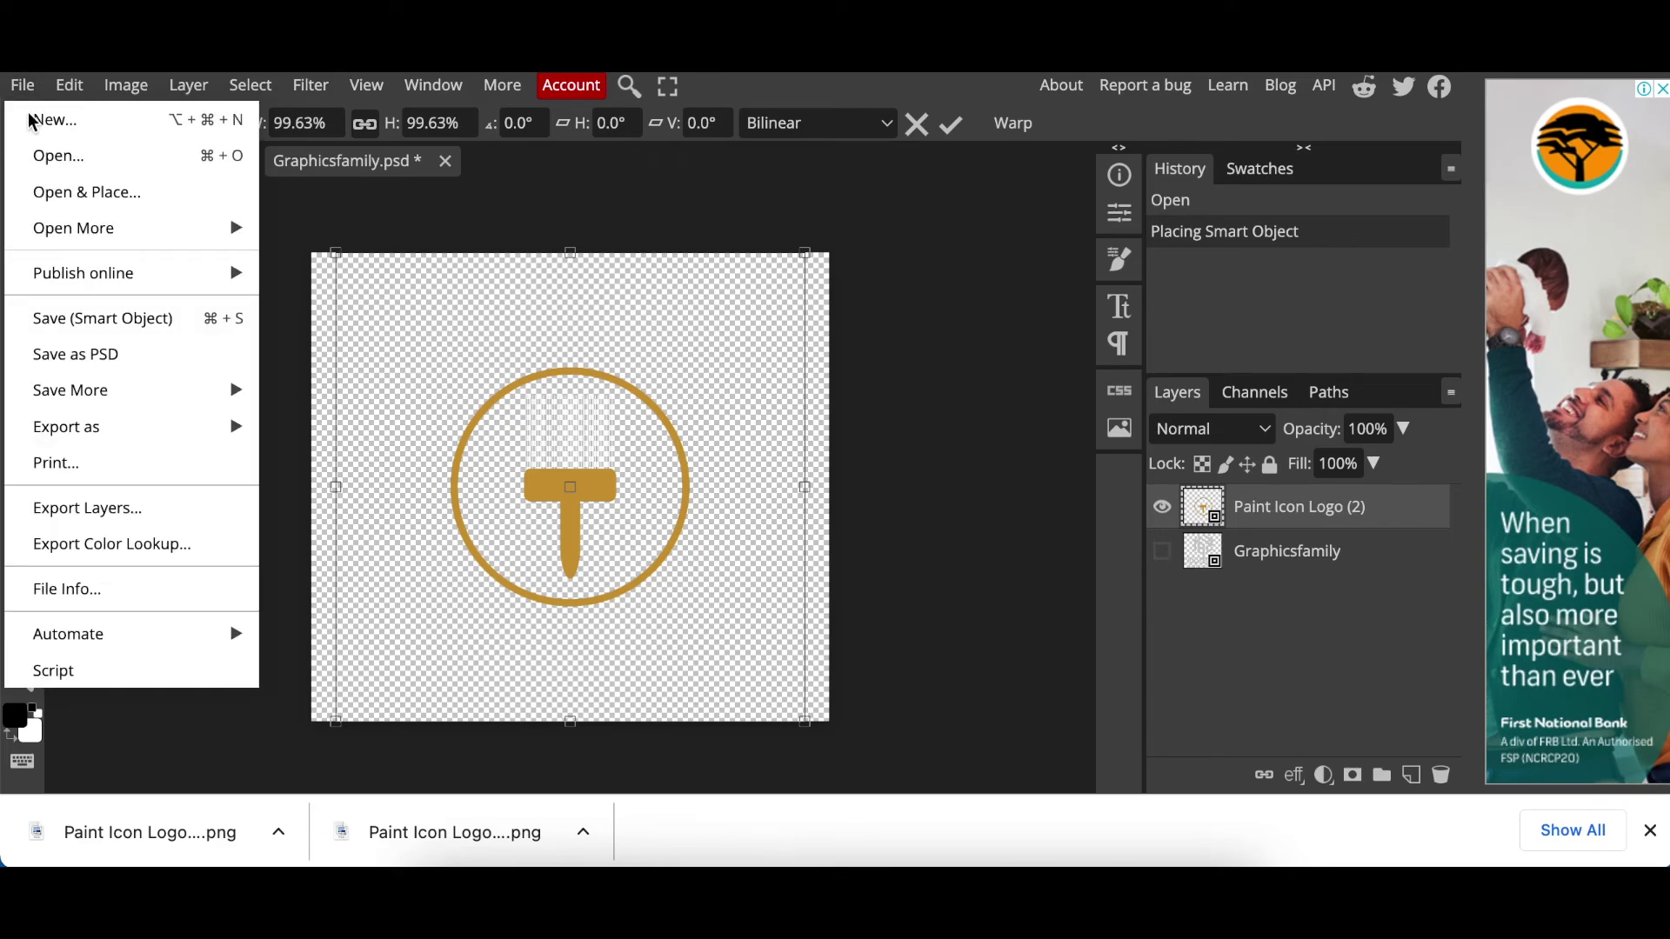
pyautogui.click(87, 330)
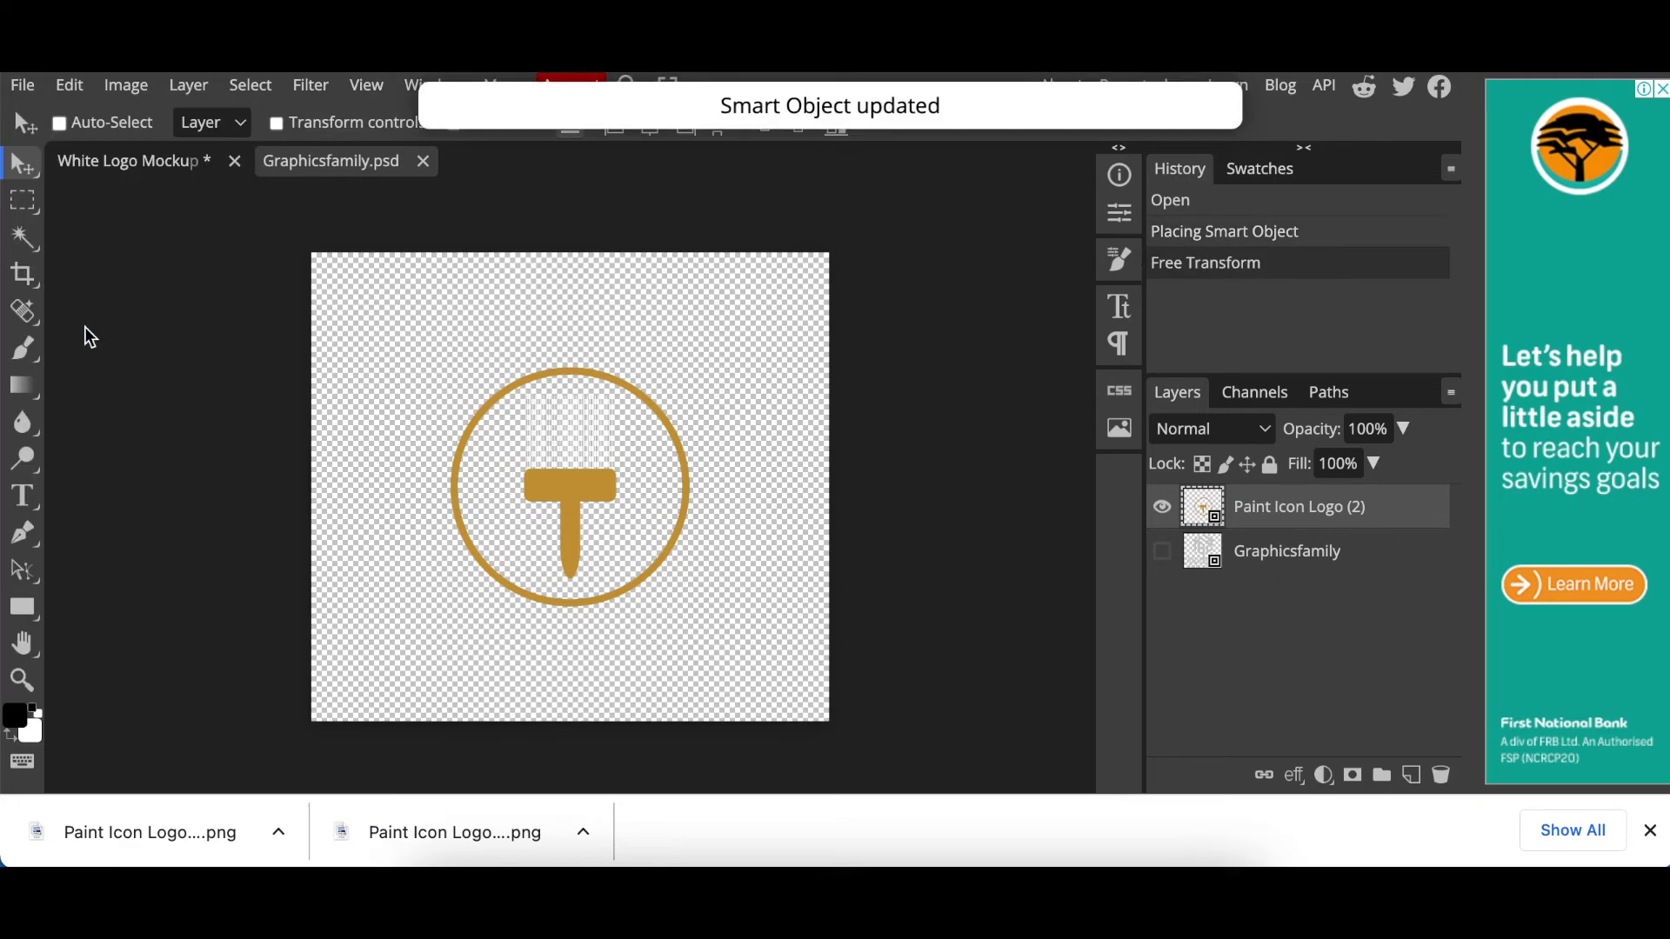